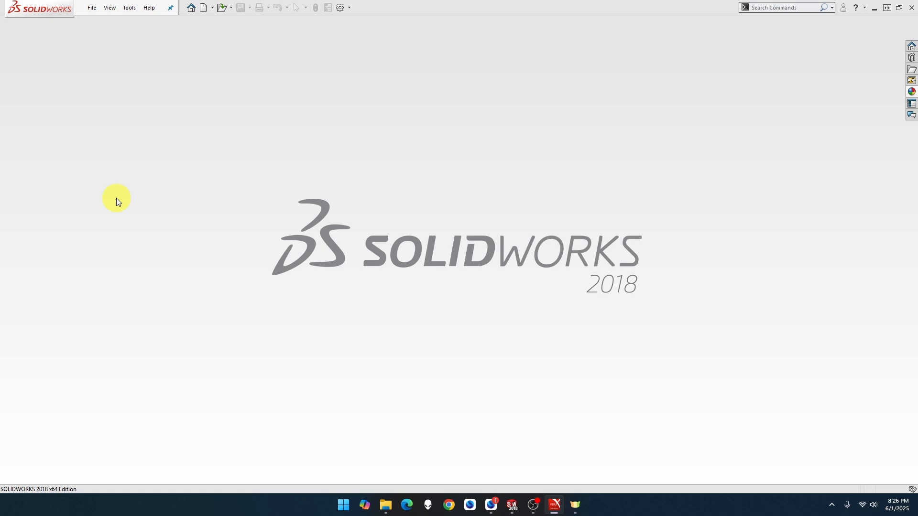
- Create a new part document named 6-25 - Vibrating Lever Pin
{"action": "left_click", "coordinate": [90, 11]}
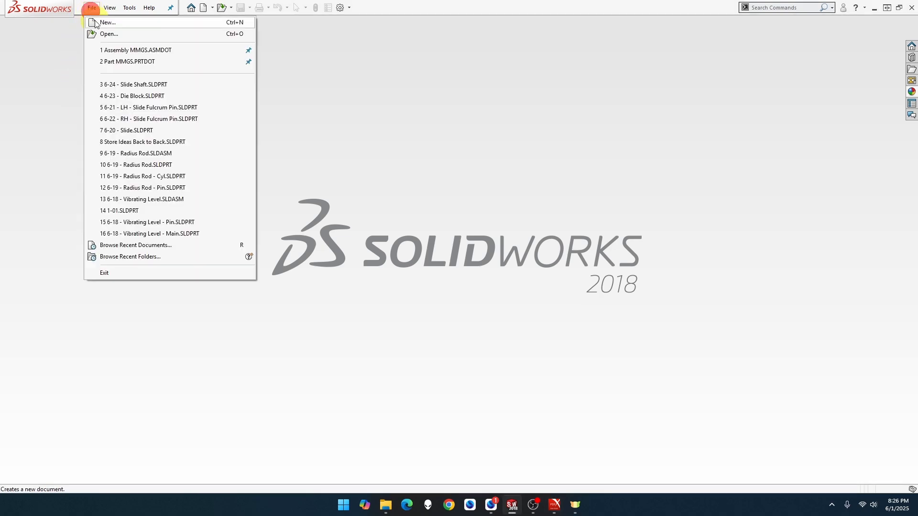
{"action": "left_click", "coordinate": [99, 20]}
{"action": "double_click", "coordinate": [286, 182]}
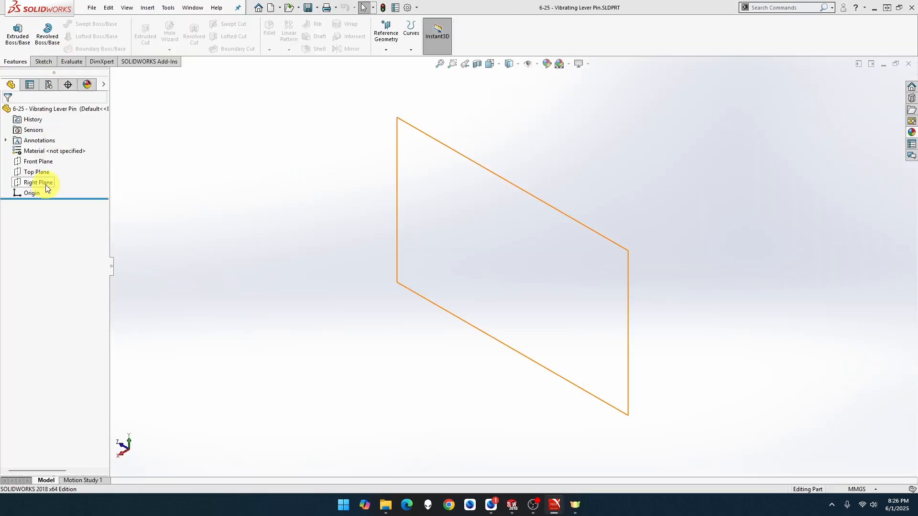
- Sketch a circle about 64 mm in diameter on the Right Plane, centred on the origin
{"action": "left_click", "coordinate": [45, 184]}
{"action": "left_click", "coordinate": [49, 172]}
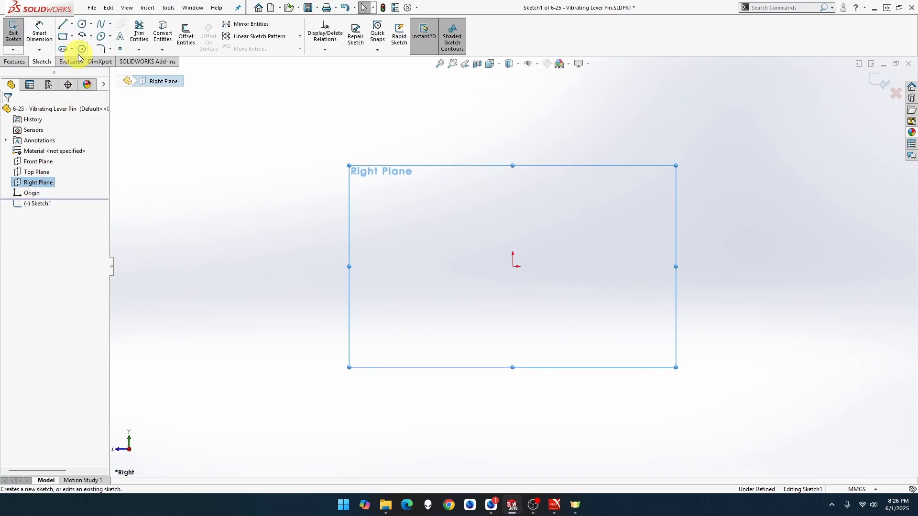
{"action": "left_click", "coordinate": [82, 23]}
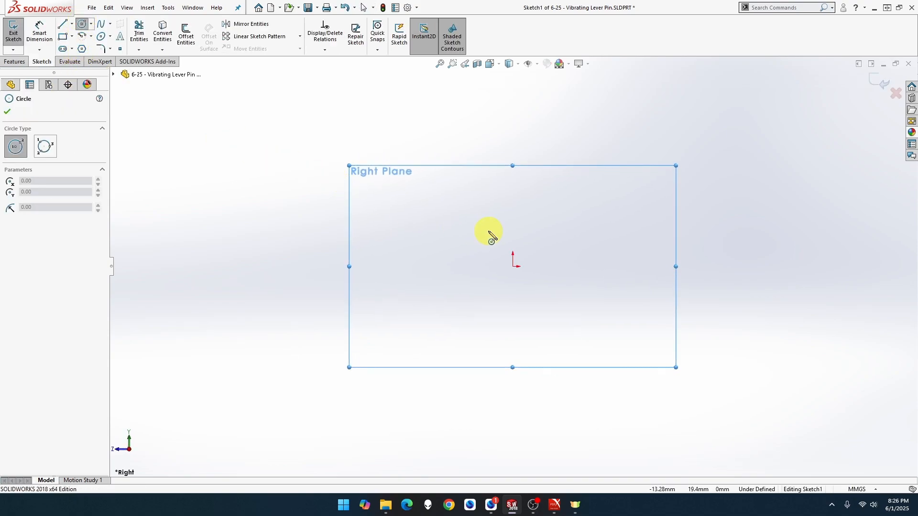
{"action": "left_click", "coordinate": [513, 266]}
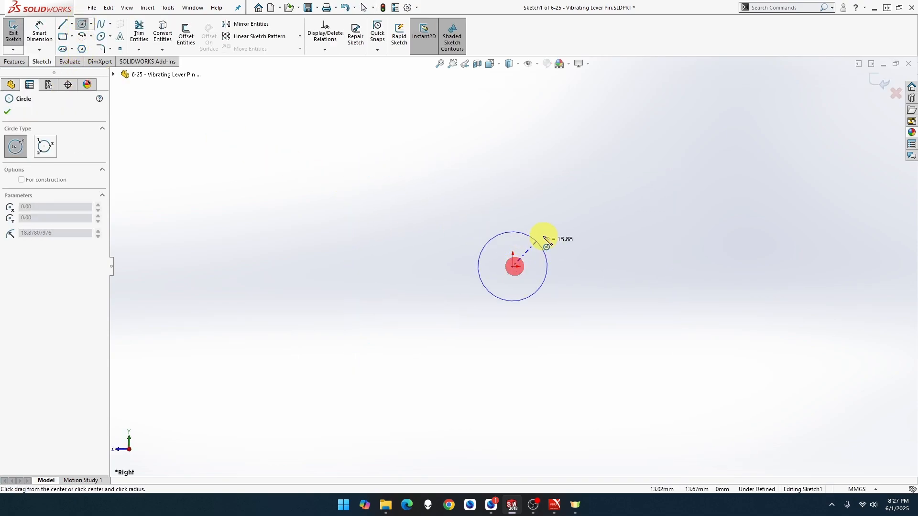
{"action": "left_click", "coordinate": [550, 221]}
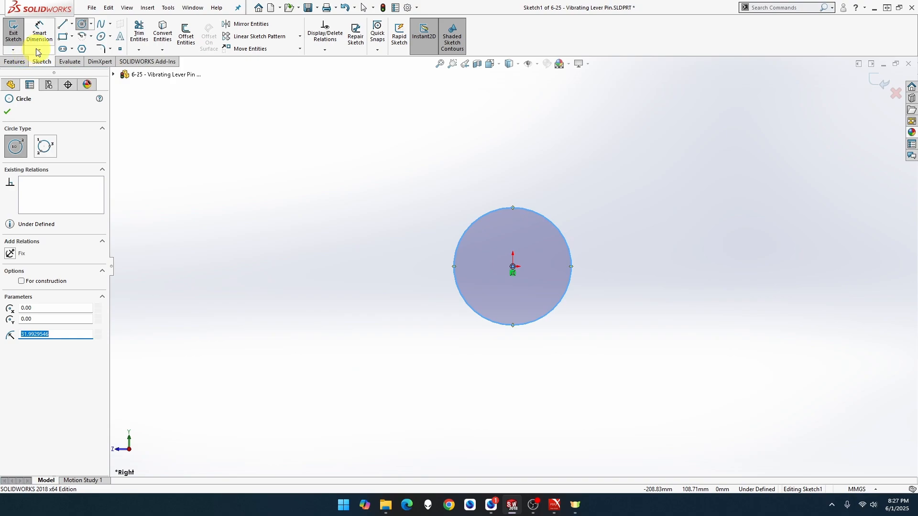
- Dimension the circle's diameter as 6 mm
{"action": "left_click", "coordinate": [39, 31]}
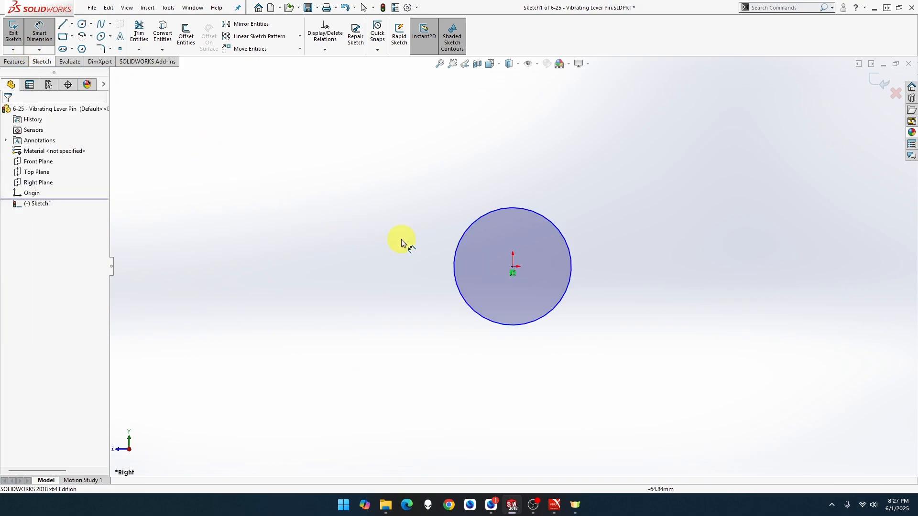
{"action": "left_click", "coordinate": [466, 237]}
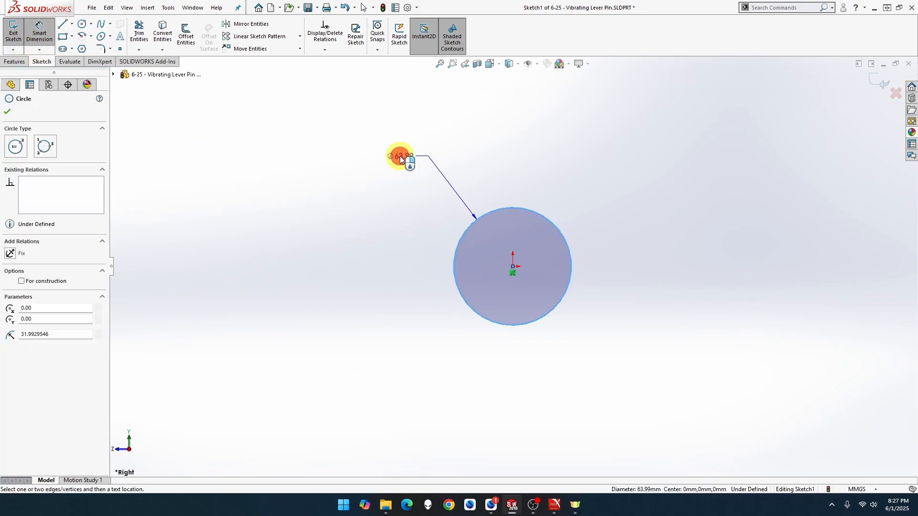
{"action": "left_click", "coordinate": [399, 156]}
{"action": "key", "text": "Return"}
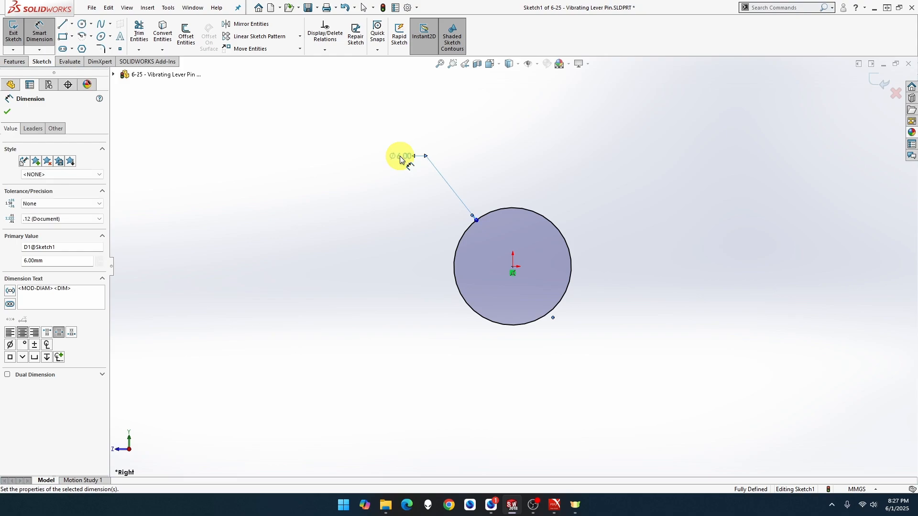
- Extrude the 6 mm circle as a boss 34 mm long with the Mid Plane end condition
{"action": "left_click", "coordinate": [26, 64]}
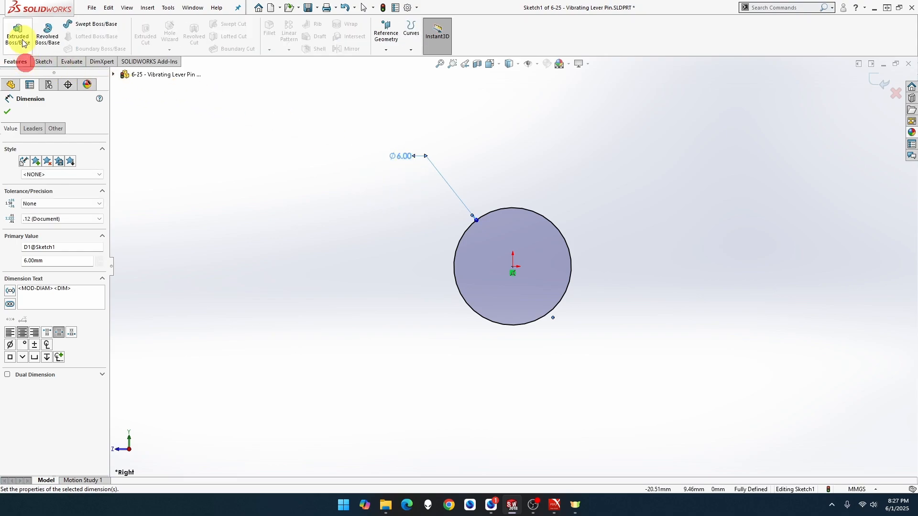
{"action": "left_click", "coordinate": [21, 38]}
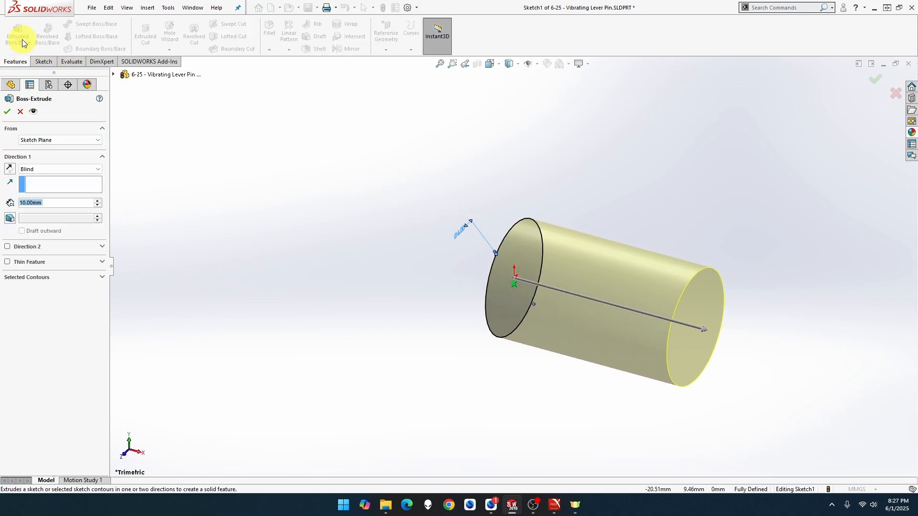
{"action": "type", "text": "34"}
{"action": "key", "text": "Return"}
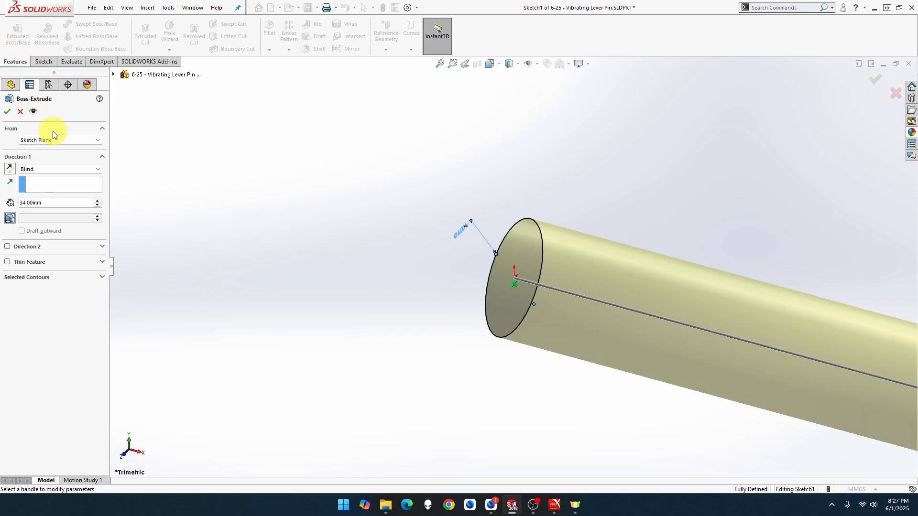
{"action": "left_click", "coordinate": [56, 169]}
{"action": "left_click", "coordinate": [71, 206]}
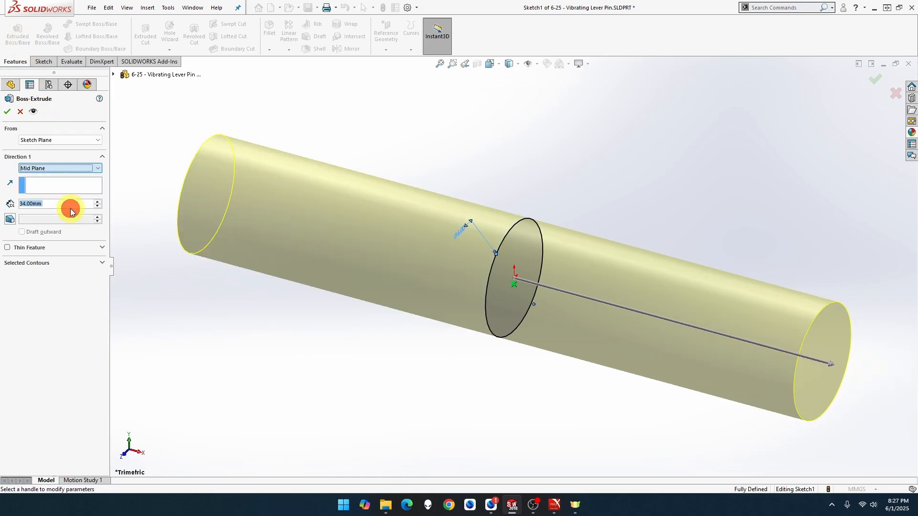
{"action": "left_click", "coordinate": [7, 112]}
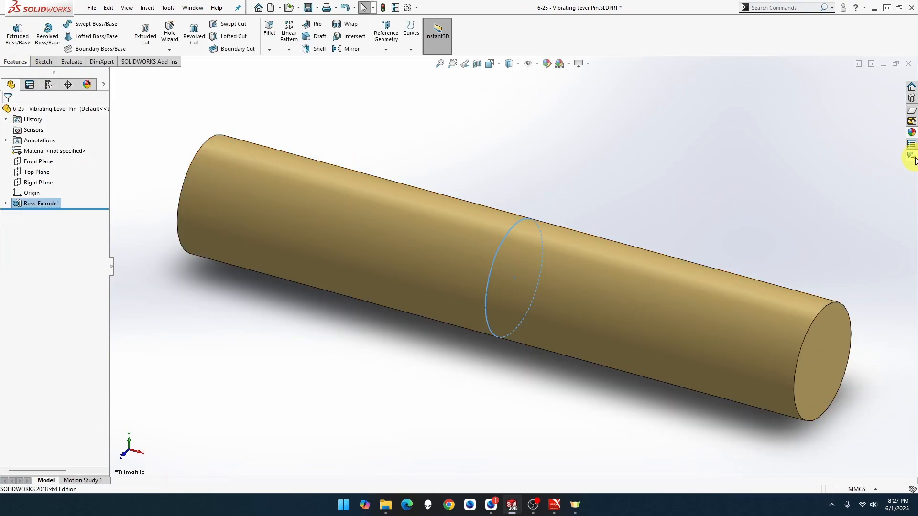
- Apply the brushed steel appearance to the pin and save the part
{"action": "left_click", "coordinate": [912, 134]}
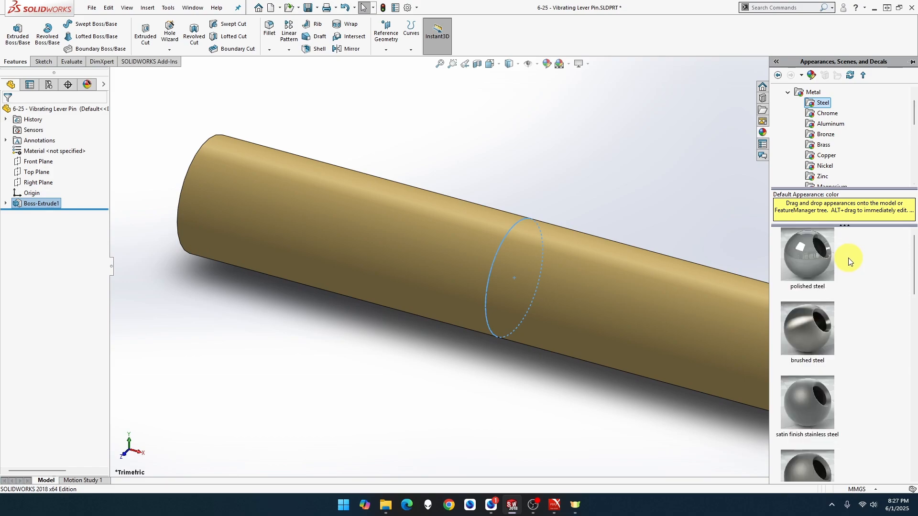
{"action": "left_click_drag", "start_coordinate": [831, 319], "coordinate": [684, 289]}
{"action": "left_click", "coordinate": [675, 284]}
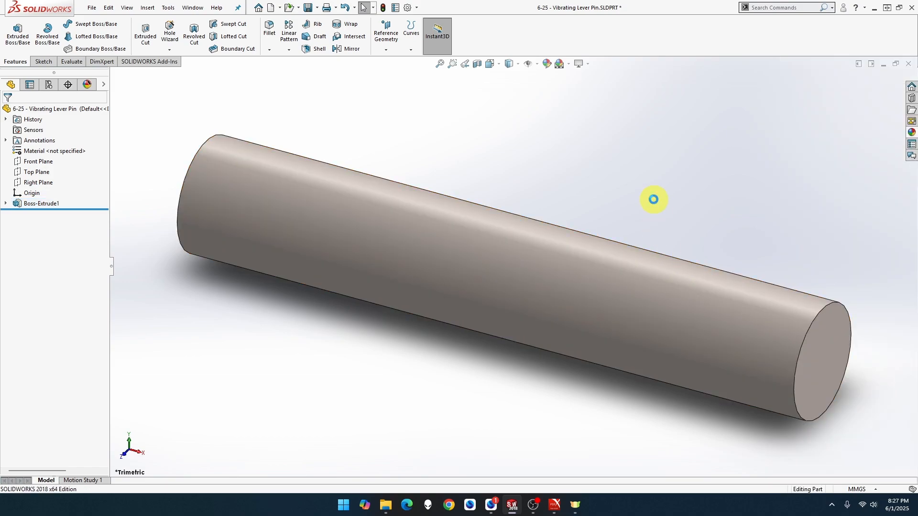
{"action": "key", "text": "ctrl+s"}
- Create another new part document named 6-26 - Anchor Link Shaft
{"action": "left_click", "coordinate": [91, 7]}
{"action": "left_click", "coordinate": [93, 22]}
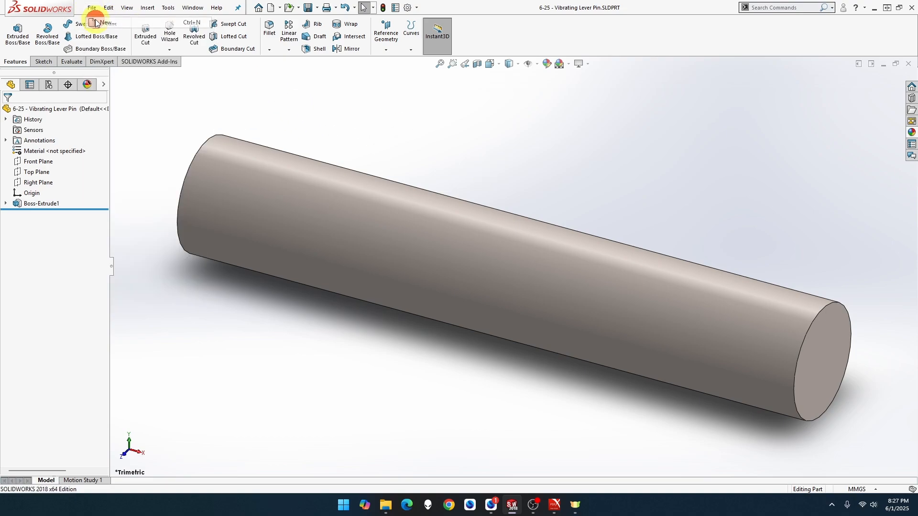
{"action": "double_click", "coordinate": [289, 178]}
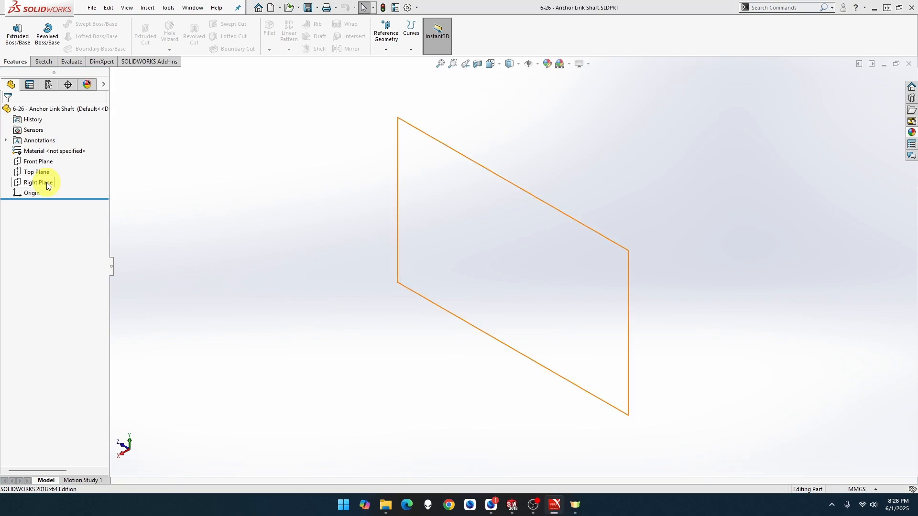
- Sketch a circle about 38 mm in diameter on the Right Plane, centred on the origin
{"action": "right_click", "coordinate": [39, 183]}
{"action": "left_click", "coordinate": [51, 171]}
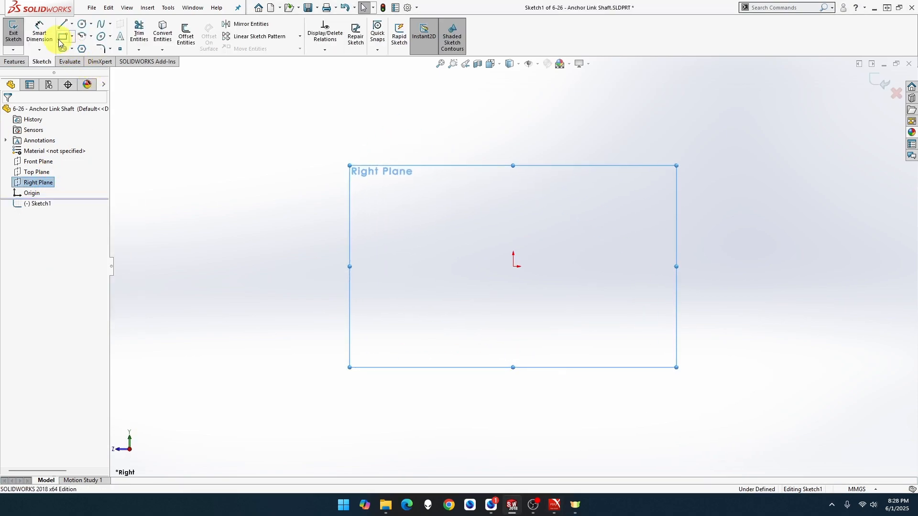
{"action": "left_click", "coordinate": [82, 23]}
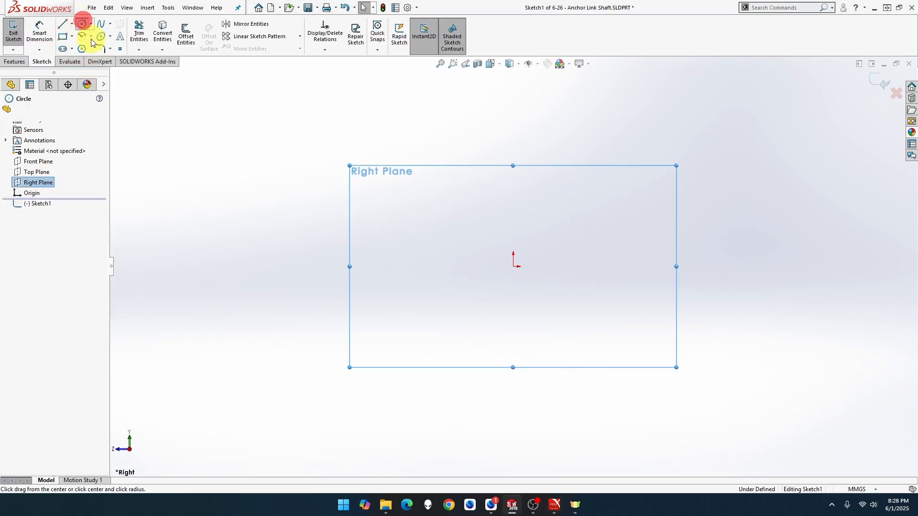
{"action": "left_click", "coordinate": [513, 266]}
{"action": "left_click", "coordinate": [539, 247]}
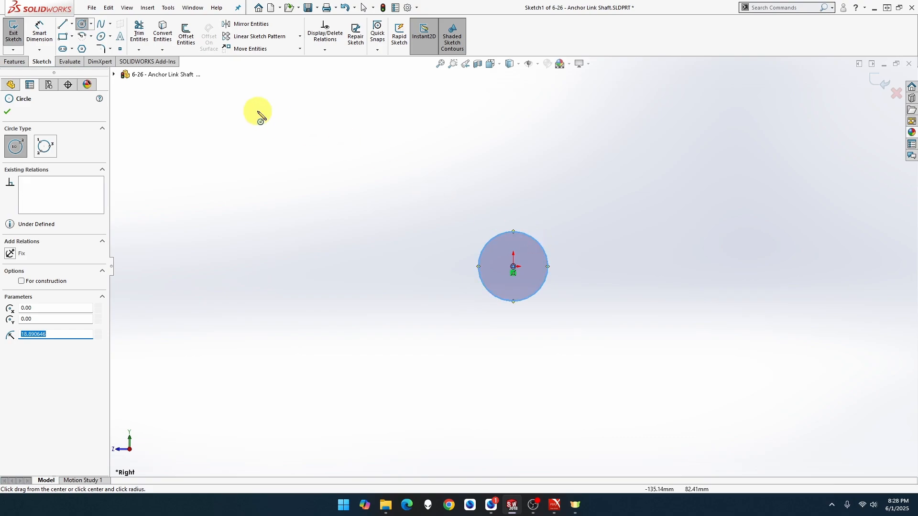
- Dimension the shaft circle's diameter as 6 mm
{"action": "left_click", "coordinate": [51, 37]}
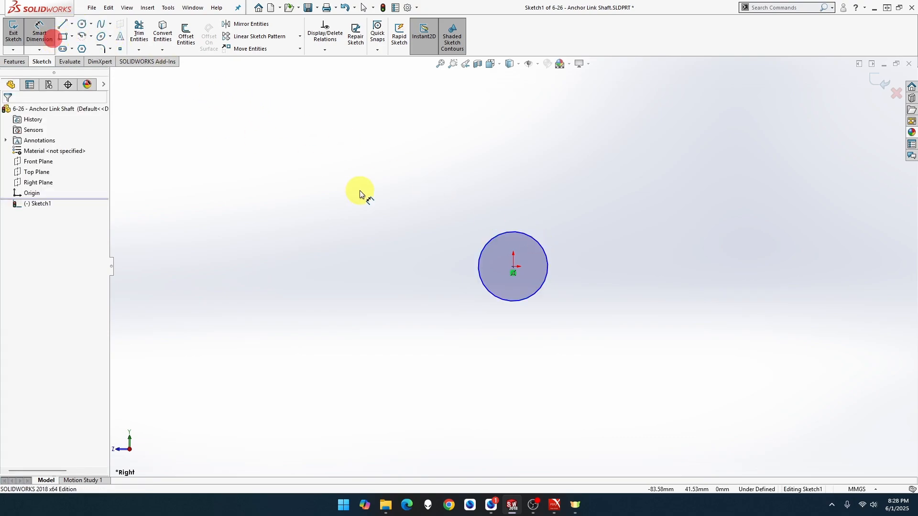
{"action": "left_click", "coordinate": [491, 237]}
{"action": "left_click", "coordinate": [399, 160]}
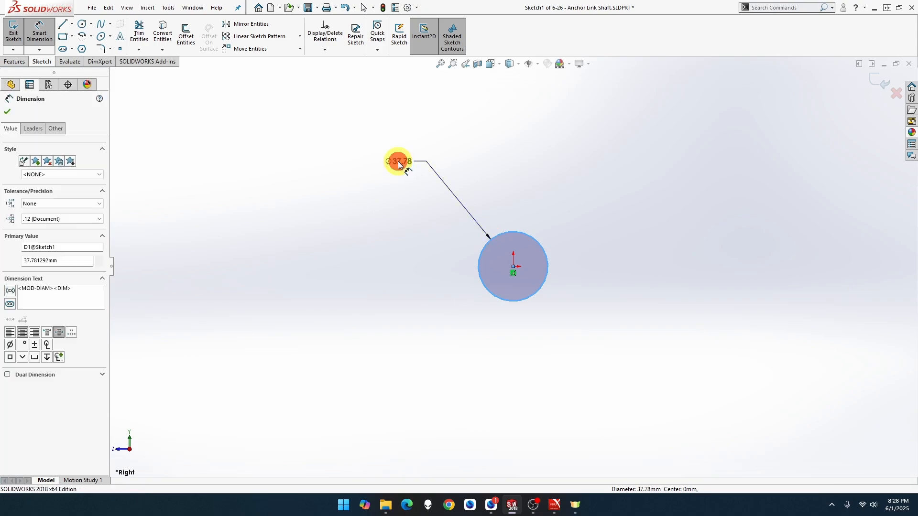
{"action": "type", "text": "6"}
{"action": "key", "text": "Return"}
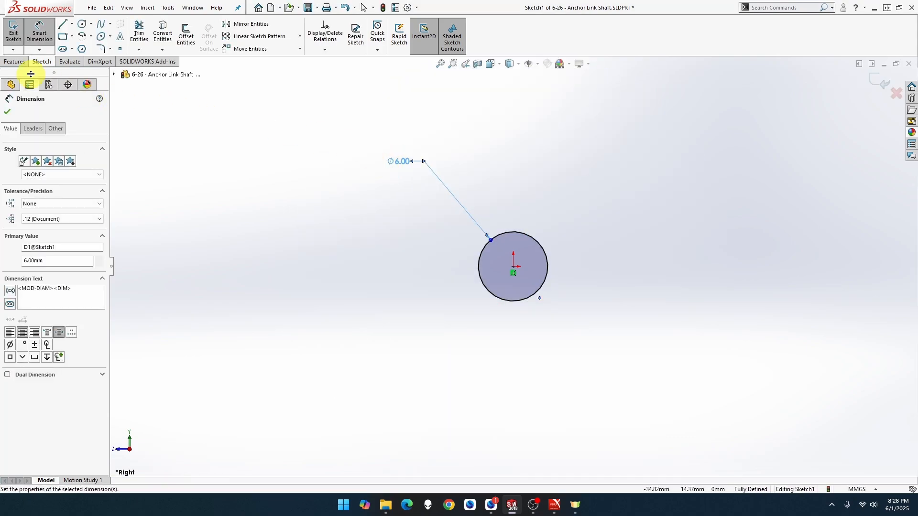
- Extrude the shaft circle as a boss 187 mm long with the Mid Plane end condition
{"action": "left_click", "coordinate": [15, 62]}
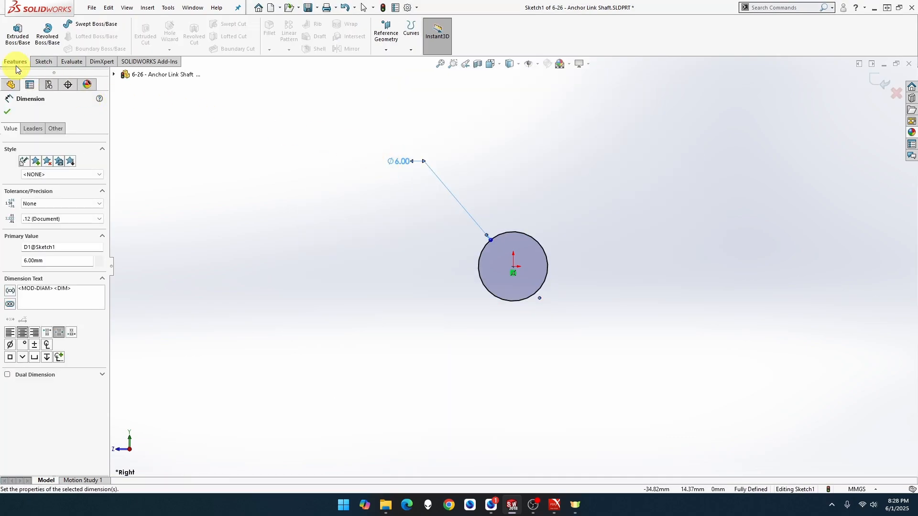
{"action": "left_click", "coordinate": [19, 37]}
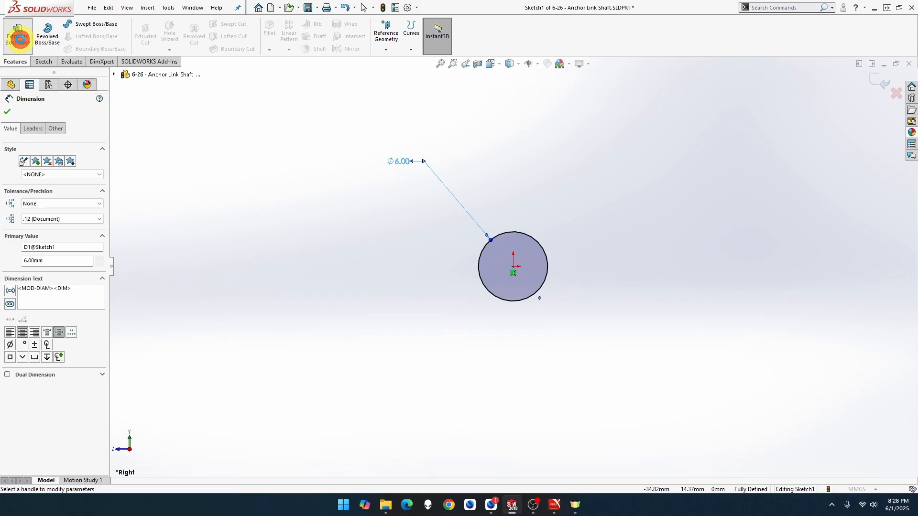
{"action": "type", "text": "187"}
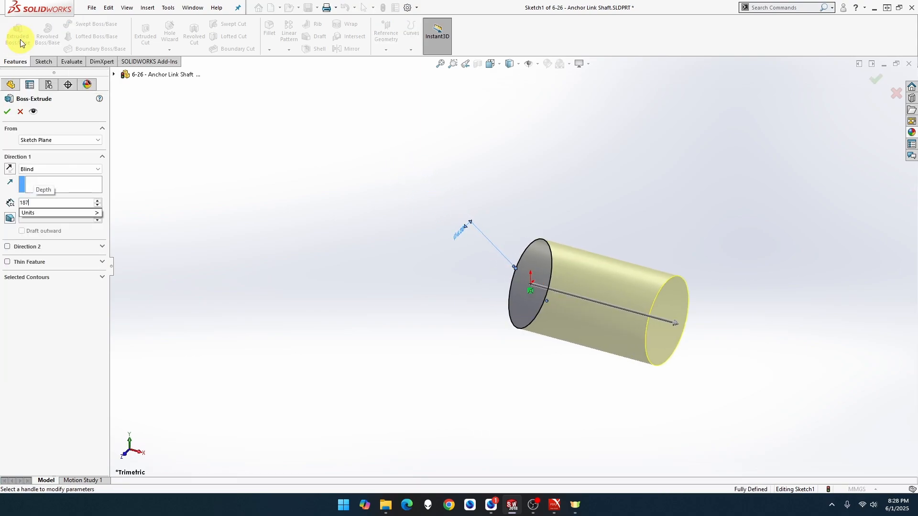
{"action": "key", "text": "Return"}
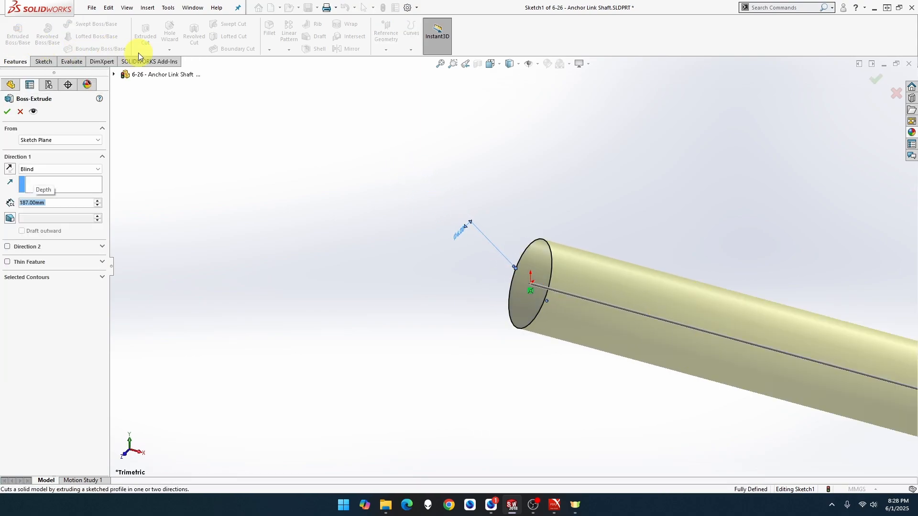
{"action": "left_click", "coordinate": [73, 170]}
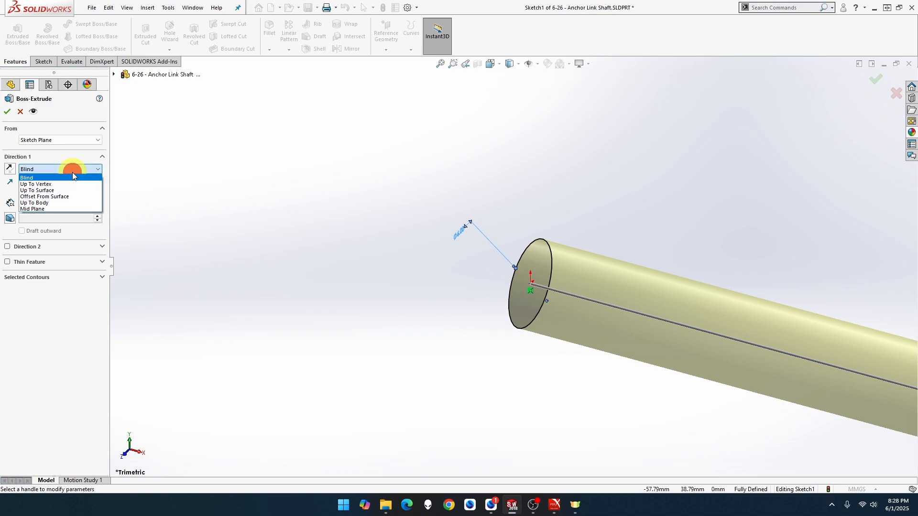
{"action": "left_click", "coordinate": [67, 209]}
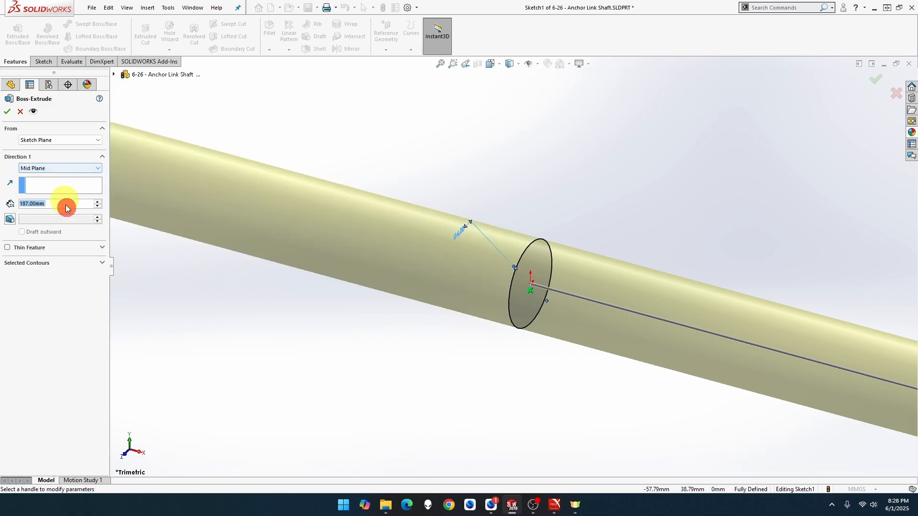
{"action": "left_click", "coordinate": [7, 112]}
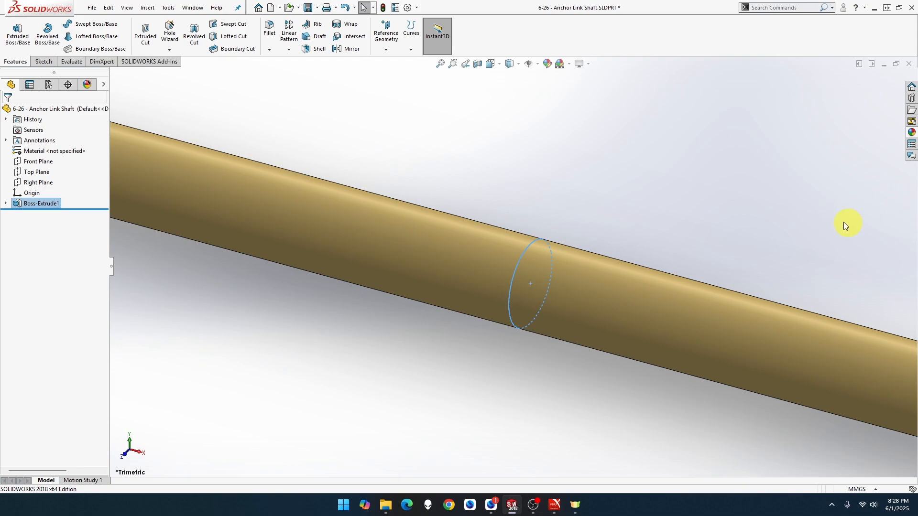
- Apply the brushed steel appearance to the shaft body, fit the whole shaft in view and save the part
{"action": "left_click", "coordinate": [912, 133]}
{"action": "left_click_drag", "start_coordinate": [789, 340], "coordinate": [787, 335]}
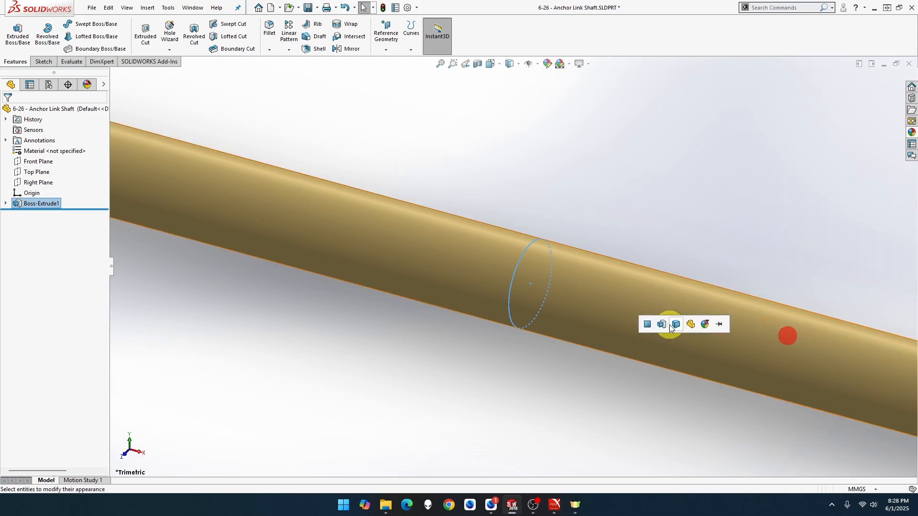
{"action": "left_click", "coordinate": [670, 322]}
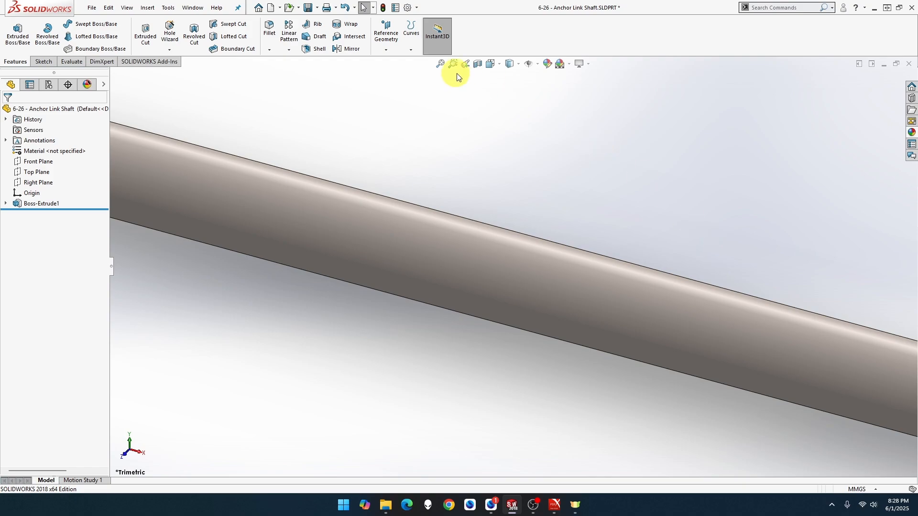
{"action": "left_click", "coordinate": [440, 64]}
{"action": "left_click", "coordinate": [422, 145]}
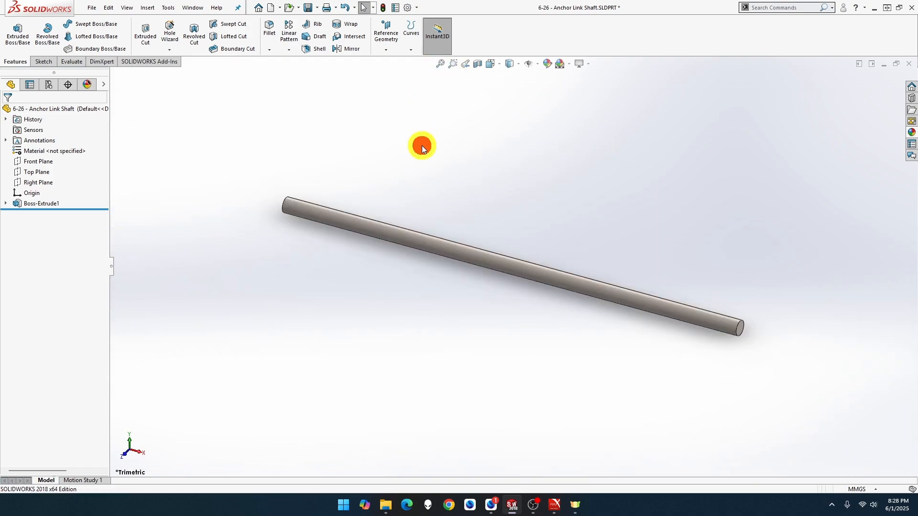
{"action": "left_click", "coordinate": [421, 145]}
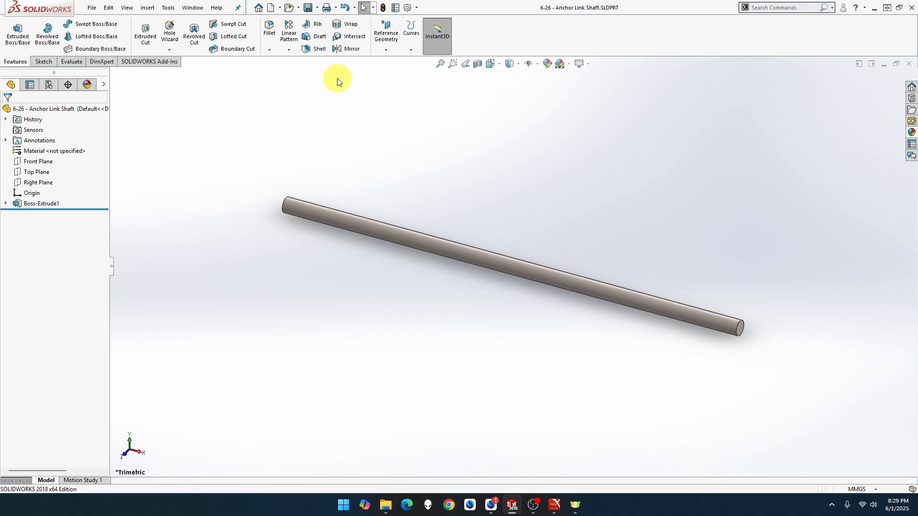
{"action": "left_click", "coordinate": [386, 49]}
{"action": "left_click", "coordinate": [390, 60]}
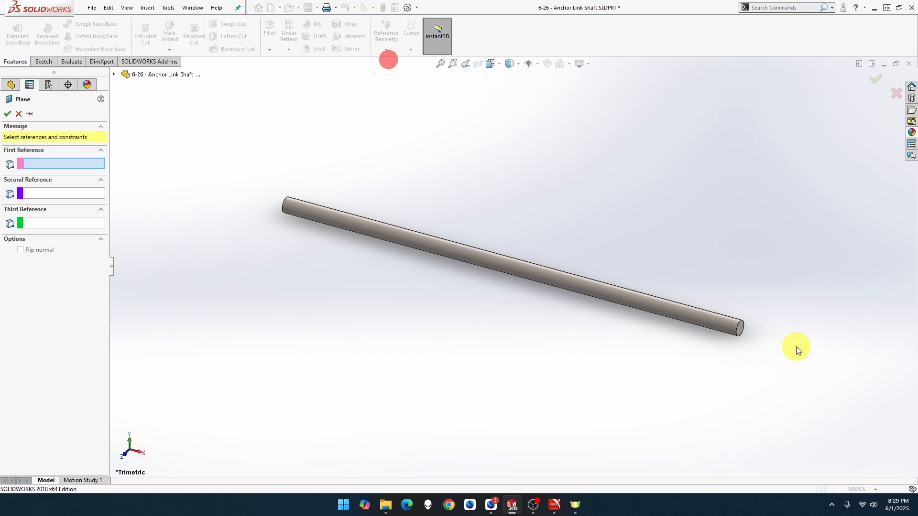
{"action": "left_click", "coordinate": [738, 332]}
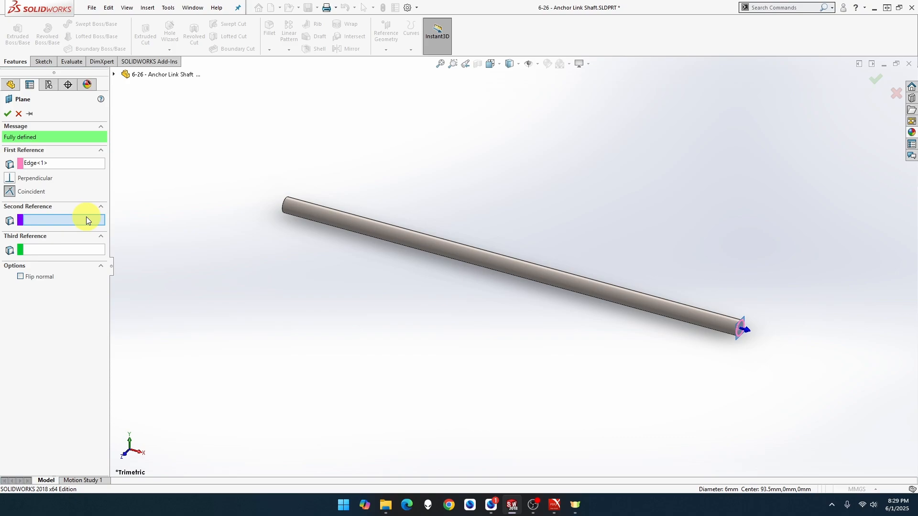
{"action": "left_click", "coordinate": [585, 289]}
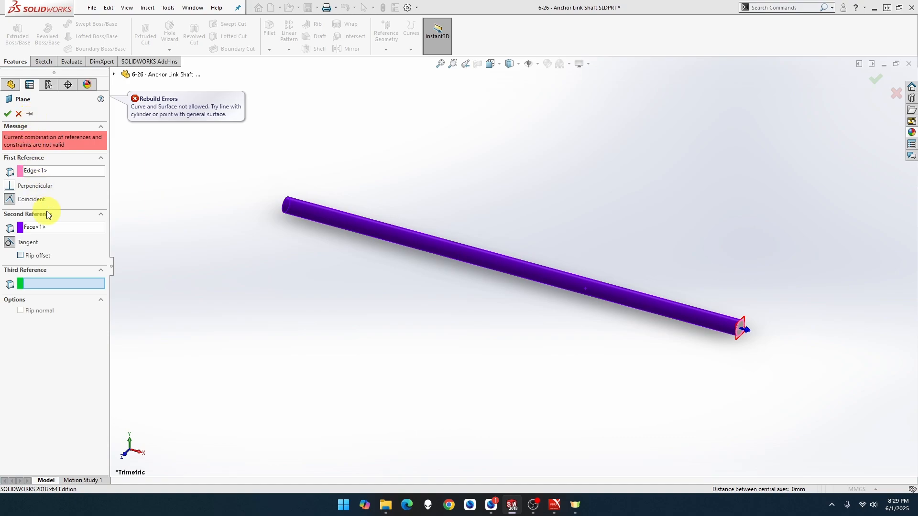
{"action": "right_click", "coordinate": [34, 228]}
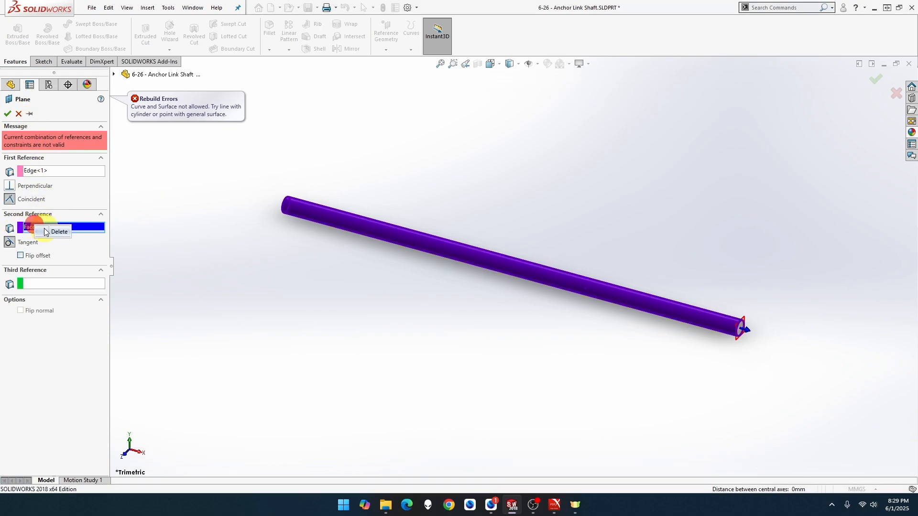
{"action": "left_click", "coordinate": [48, 232]}
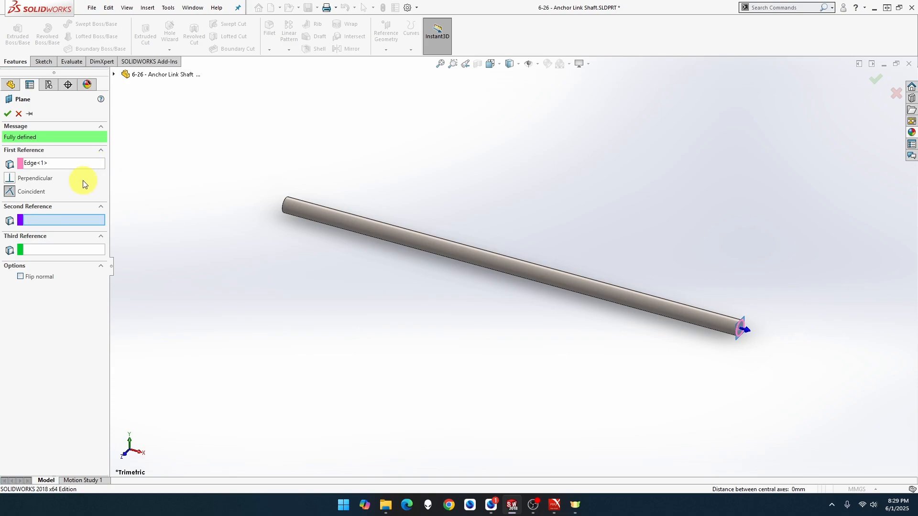
{"action": "left_click", "coordinate": [19, 114]}
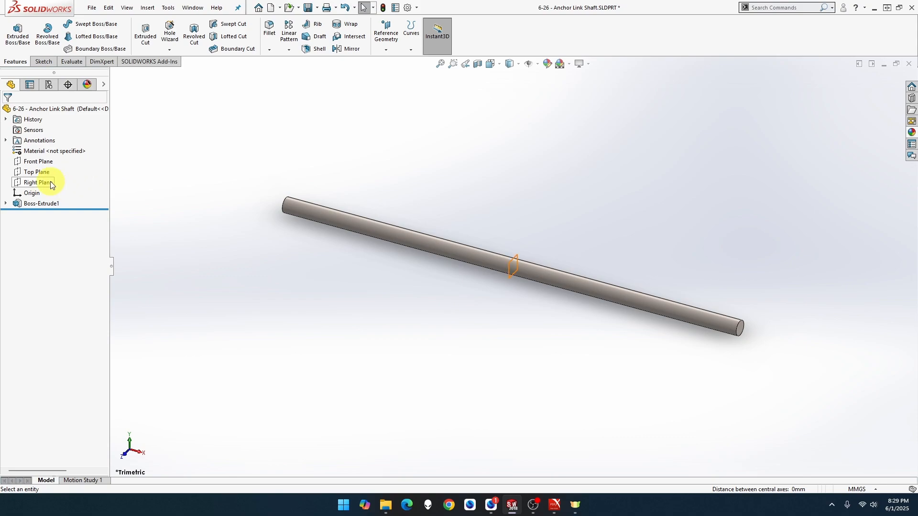
- Sketch a horizontal centerline about 232 mm long on the Top Plane through the origin, extending past both shaft ends, and close the sketch
{"action": "right_click", "coordinate": [40, 173]}
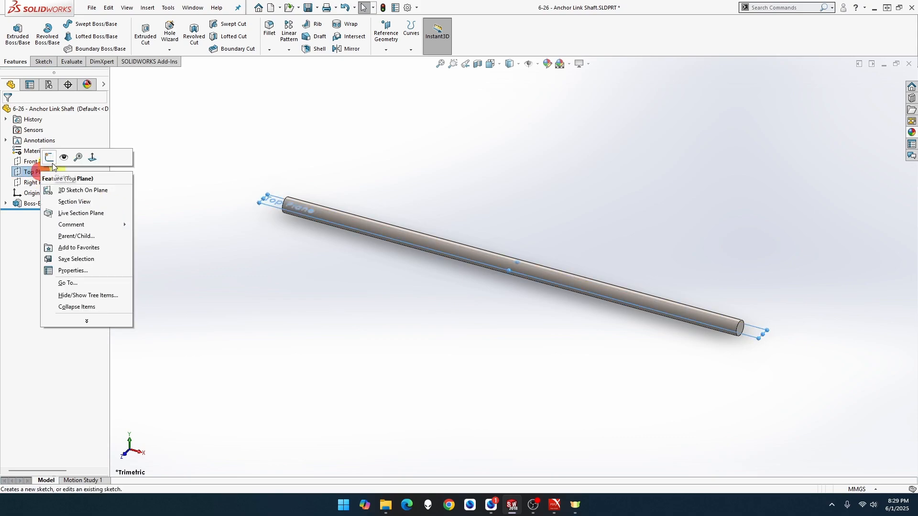
{"action": "left_click", "coordinate": [48, 159]}
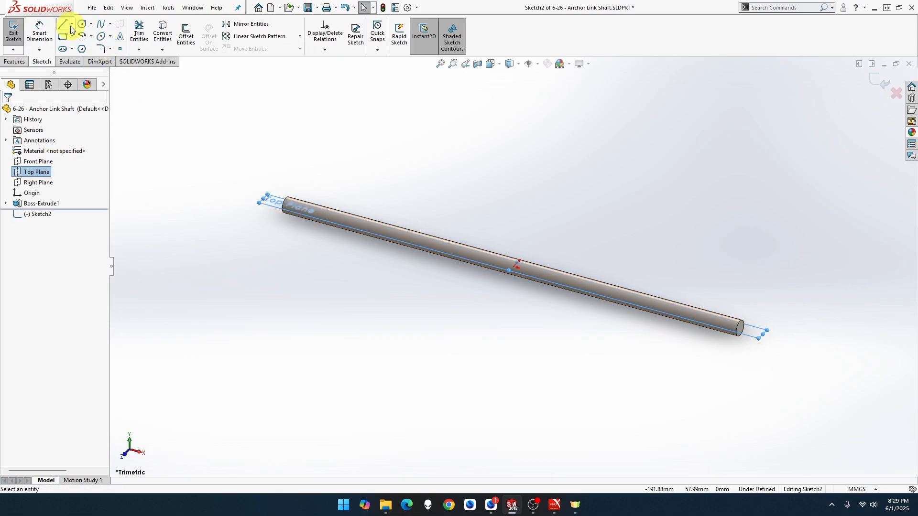
{"action": "left_click", "coordinate": [72, 23]}
{"action": "left_click", "coordinate": [75, 48]}
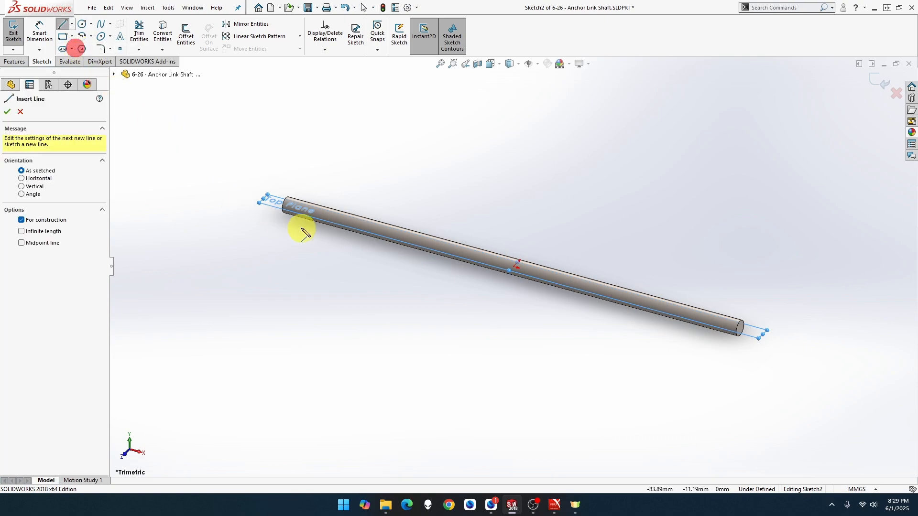
{"action": "left_click", "coordinate": [515, 266]}
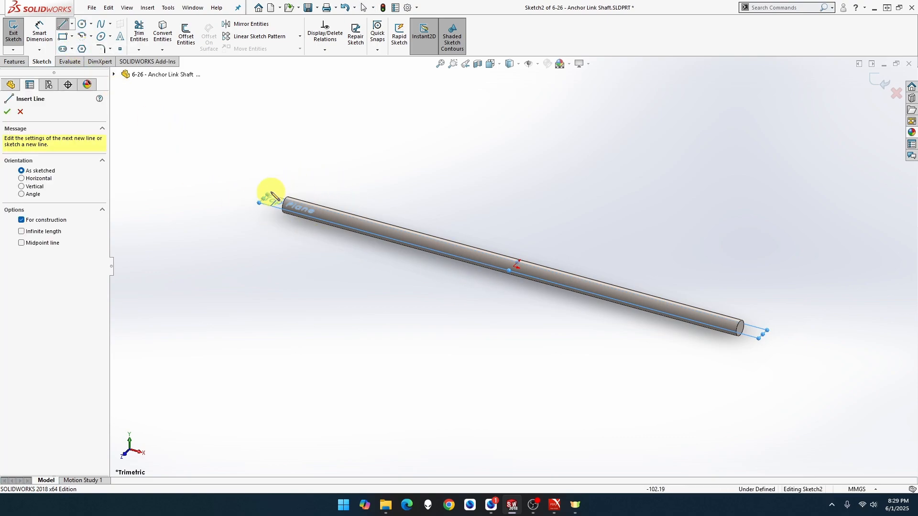
{"action": "left_click", "coordinate": [237, 192]}
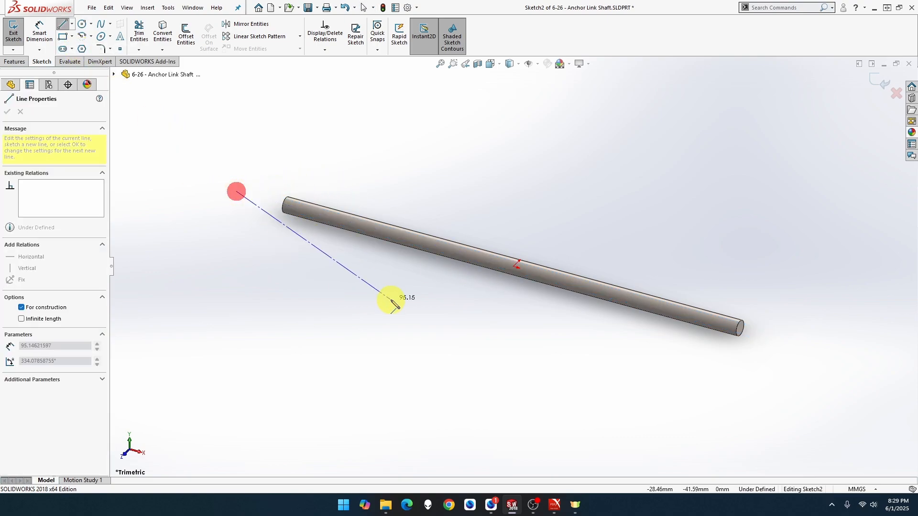
{"action": "left_click", "coordinate": [799, 344]}
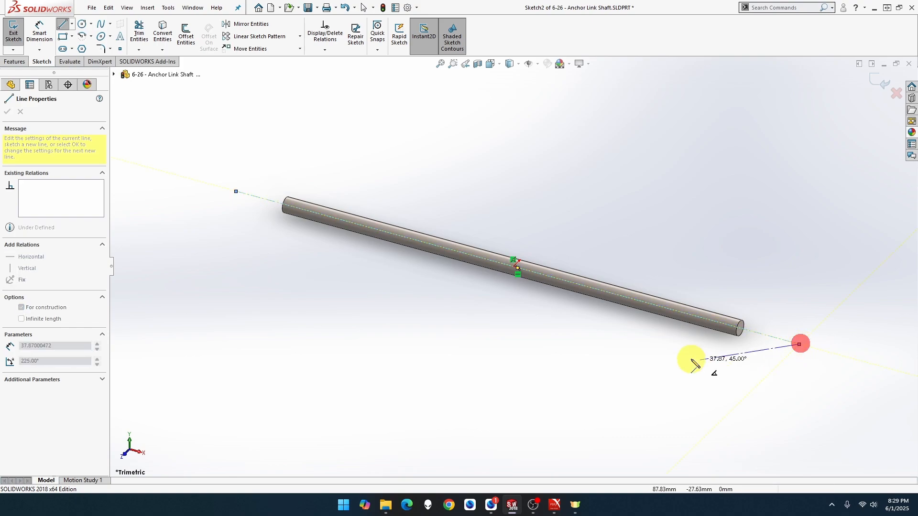
{"action": "key", "text": "Escape"}
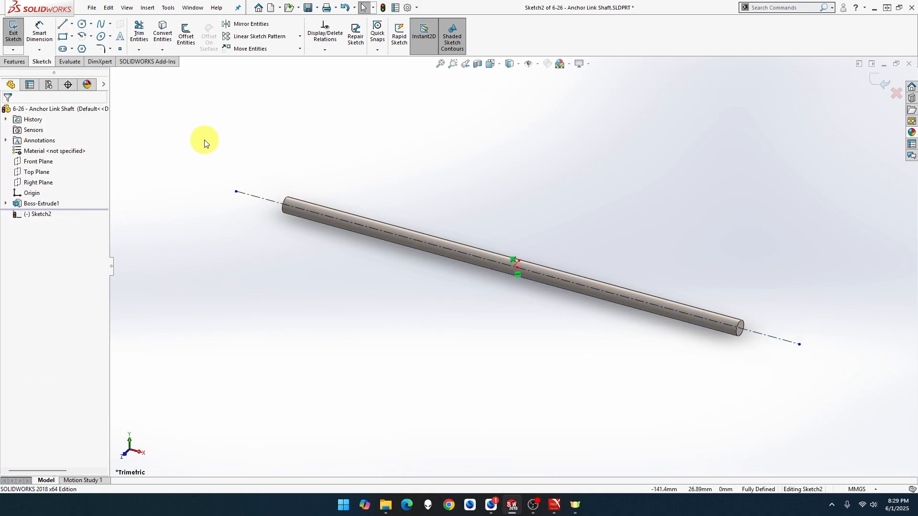
{"action": "left_click", "coordinate": [16, 35]}
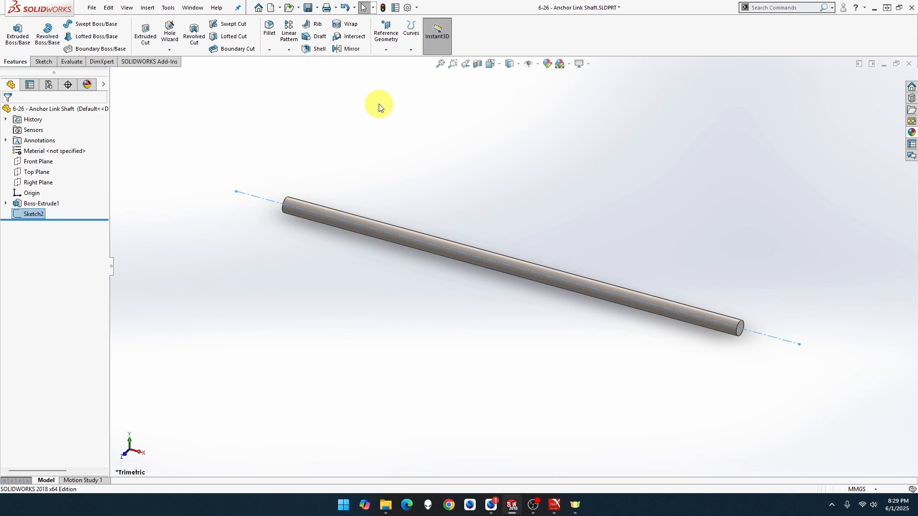
- Create a reference plane through the centerline's endpoint on the positive X side, perpendicular to the centerline
{"action": "left_click", "coordinate": [391, 54]}
{"action": "left_click", "coordinate": [389, 59]}
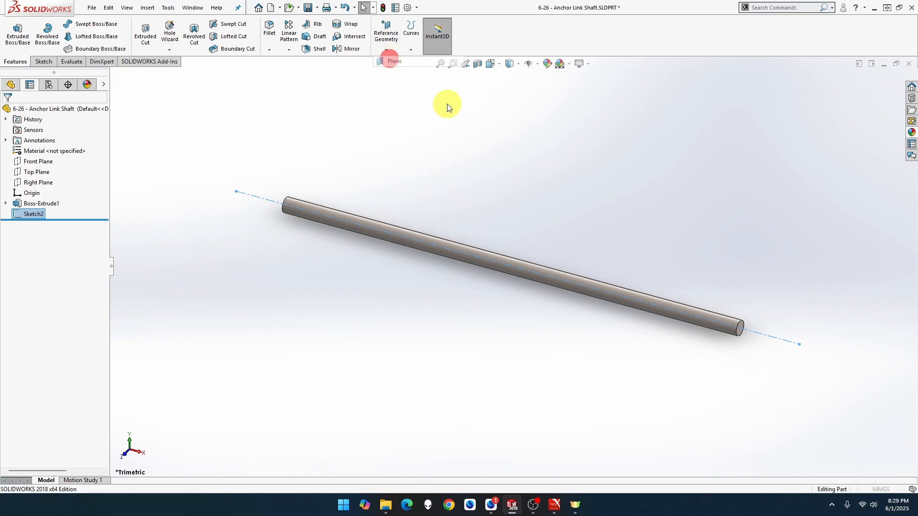
{"action": "left_click", "coordinate": [799, 344]}
{"action": "left_click", "coordinate": [781, 338]}
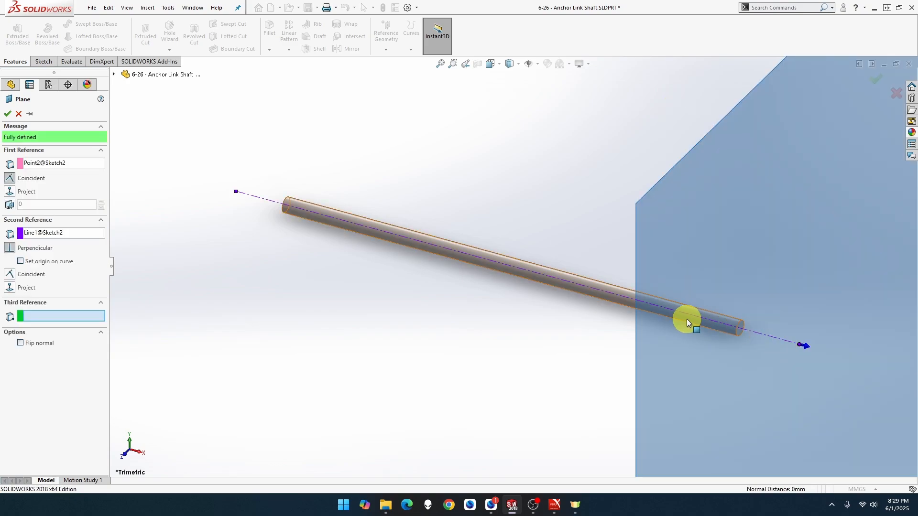
{"action": "left_click", "coordinate": [8, 114]}
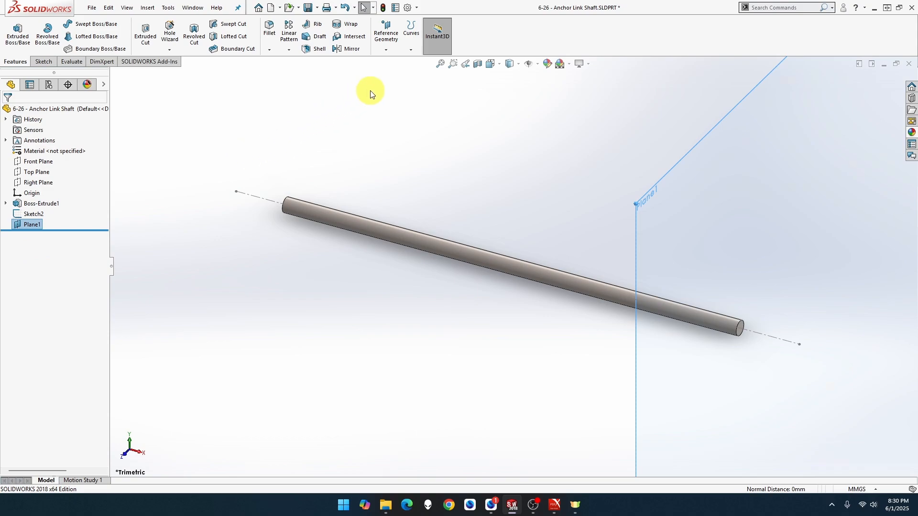
- Create a second reference plane parallel to the first, through the centerline's opposite endpoint, and fit the model in view
{"action": "left_click", "coordinate": [387, 49]}
{"action": "left_click", "coordinate": [390, 61]}
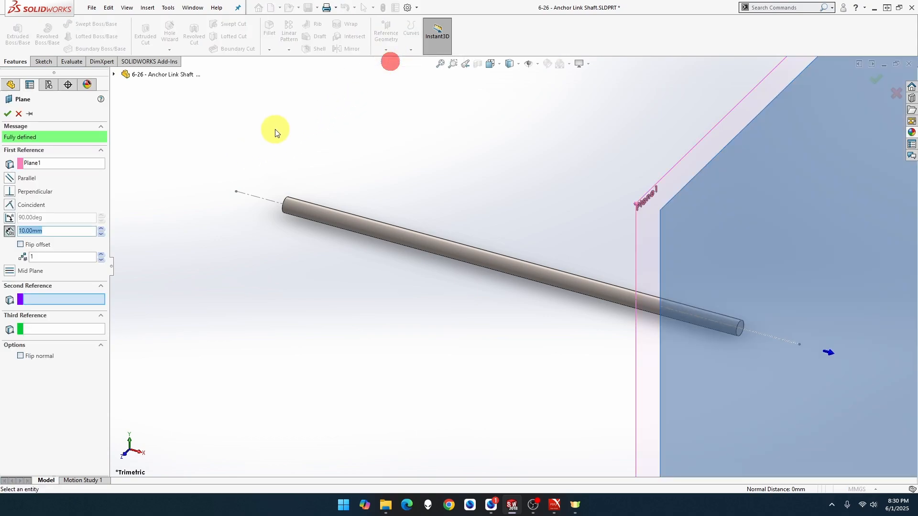
{"action": "left_click", "coordinate": [236, 192]}
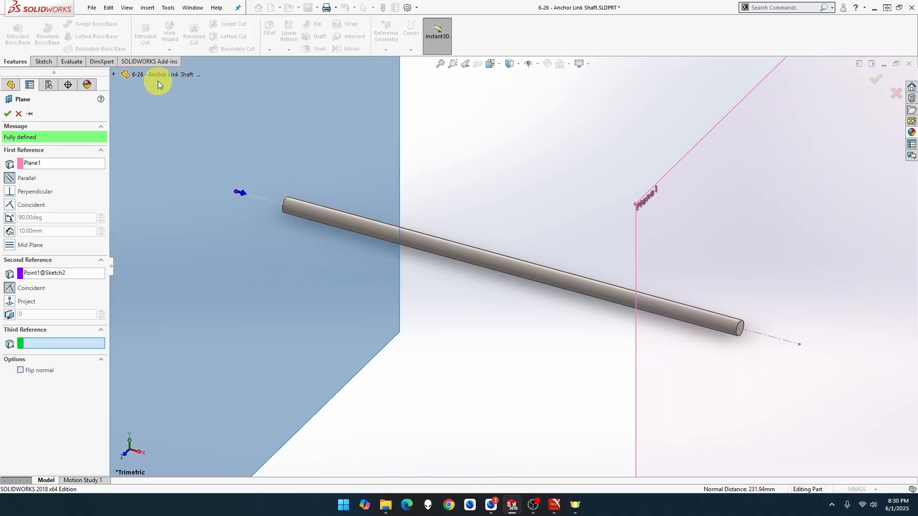
{"action": "left_click", "coordinate": [263, 199]}
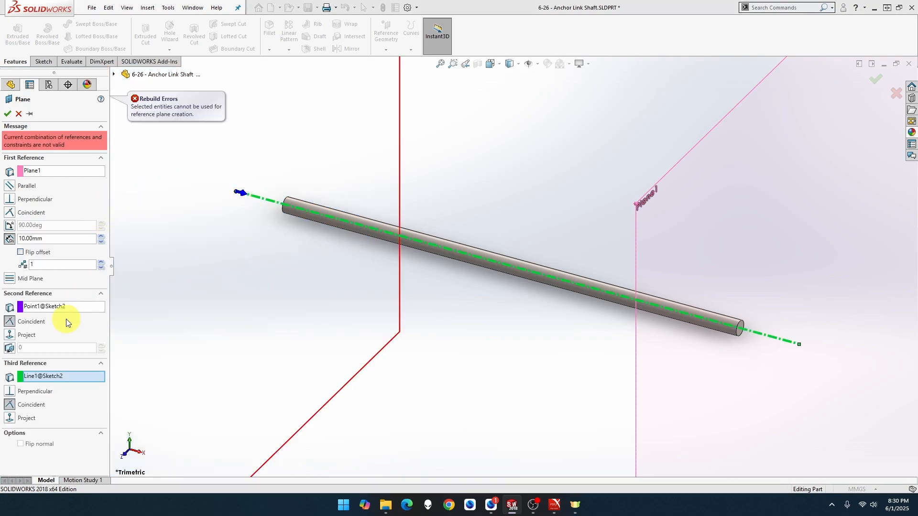
{"action": "right_click", "coordinate": [70, 376]}
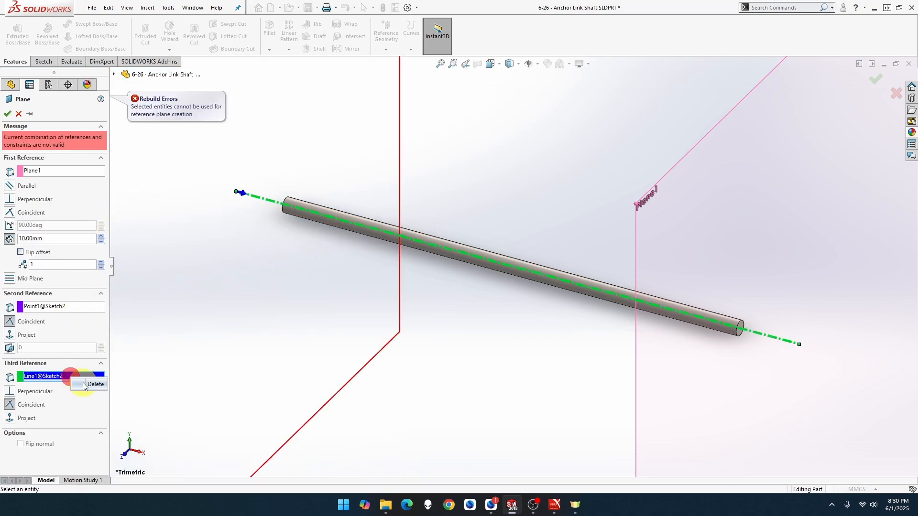
{"action": "left_click", "coordinate": [92, 385]}
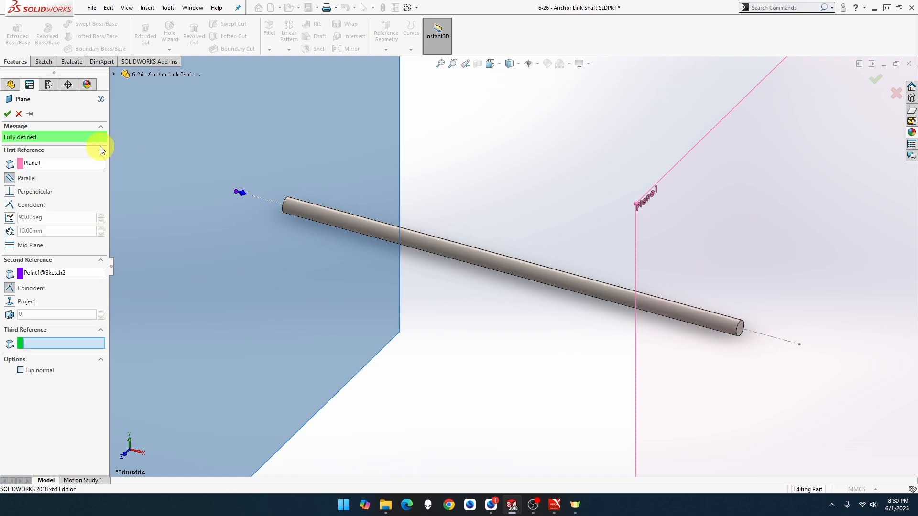
{"action": "left_click", "coordinate": [8, 114]}
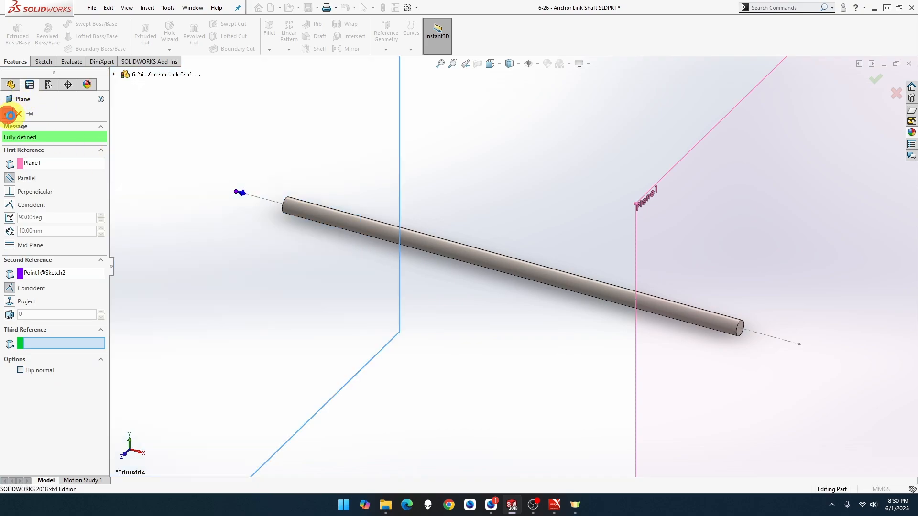
{"action": "key", "text": "f"}
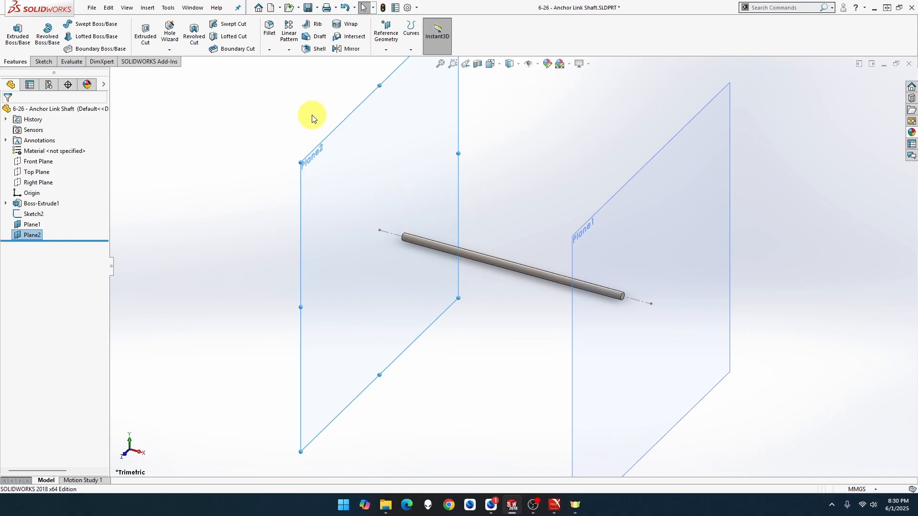
- Start a Thread feature for the shaft and set its Metric Die size to M6x1.0
{"action": "left_click", "coordinate": [168, 50]}
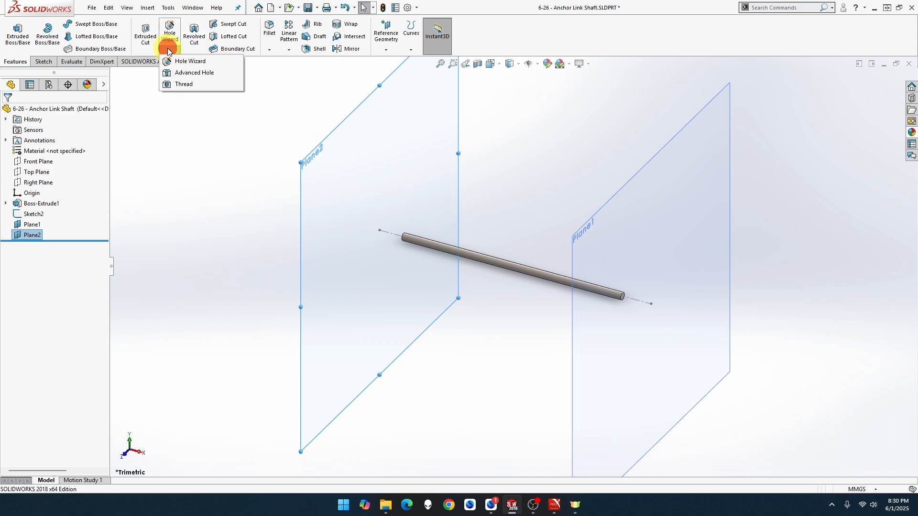
{"action": "left_click", "coordinate": [186, 84]}
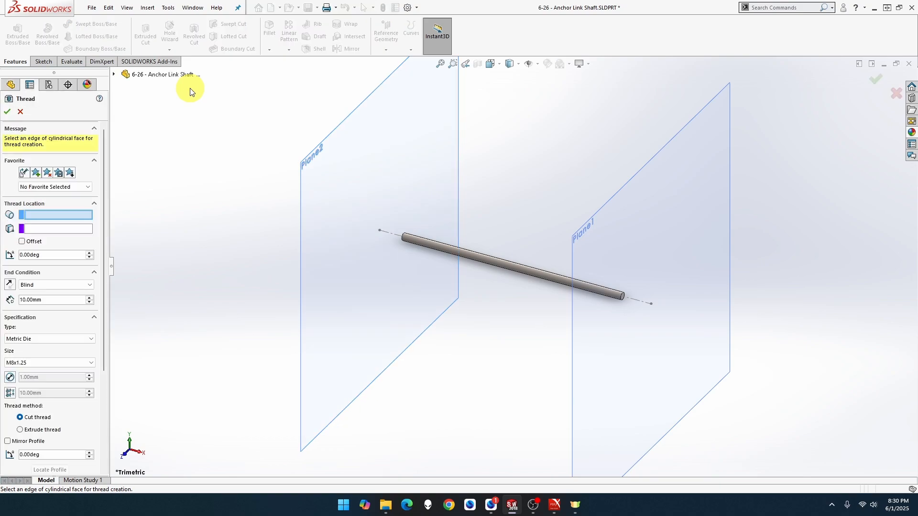
{"action": "left_click", "coordinate": [53, 365]}
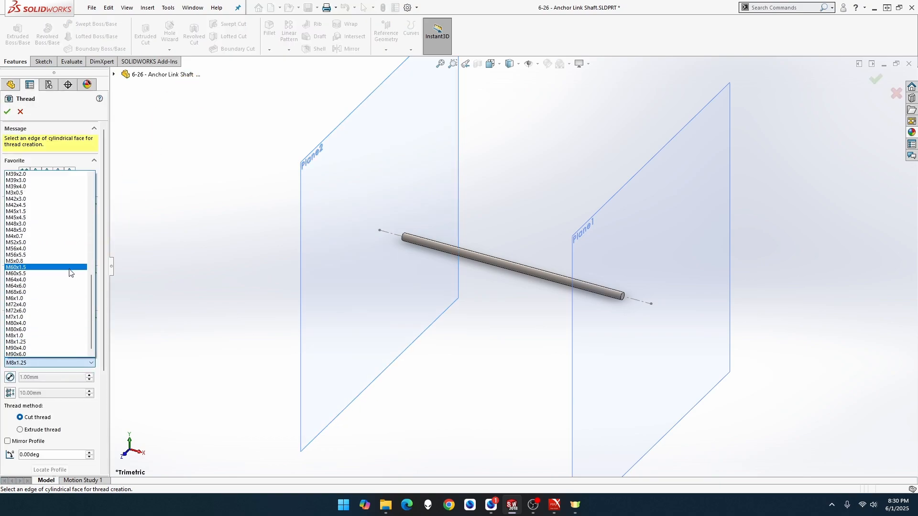
{"action": "left_click", "coordinate": [63, 269]}
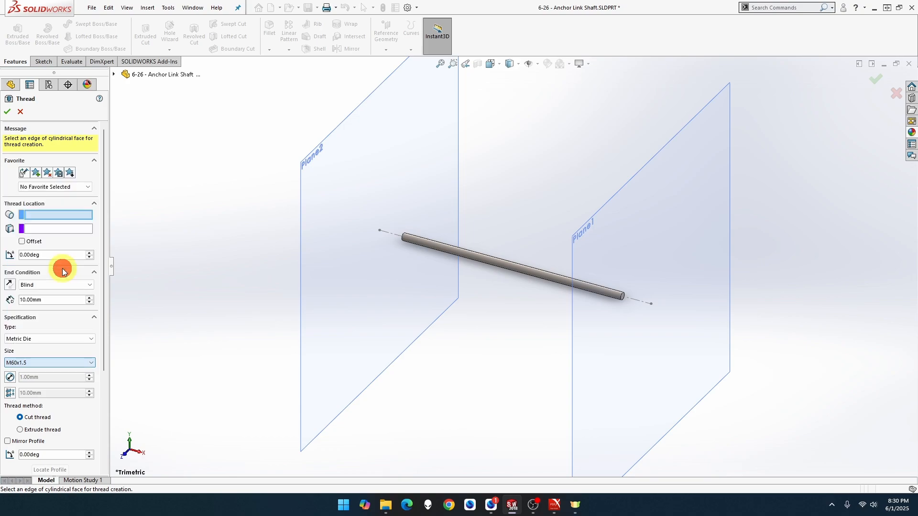
{"action": "left_click", "coordinate": [46, 365]}
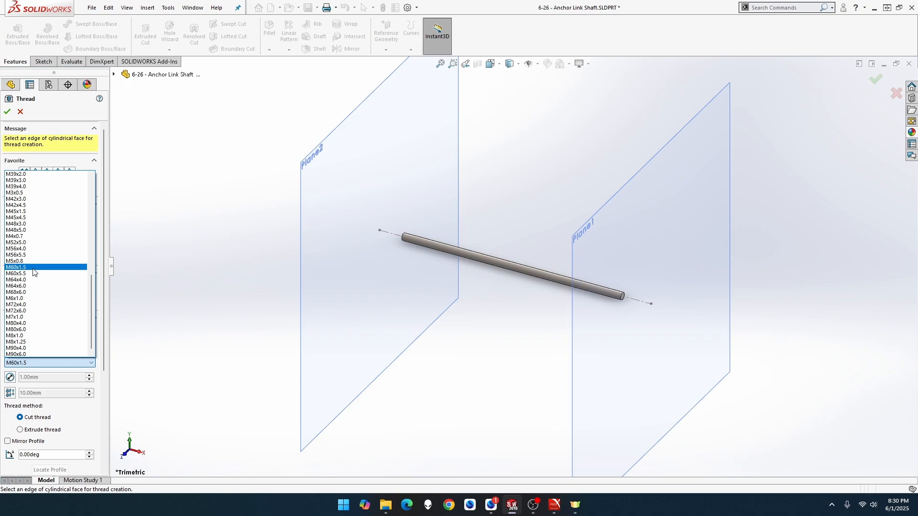
{"action": "scroll", "coordinate": [33, 272], "scroll_direction": "up", "scroll_amount": 20}
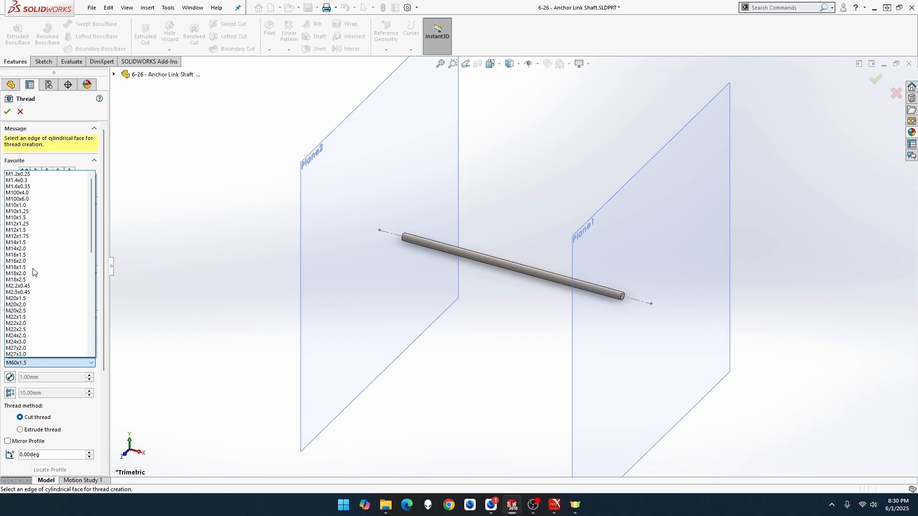
{"action": "scroll", "coordinate": [41, 296], "scroll_direction": "down", "scroll_amount": 2}
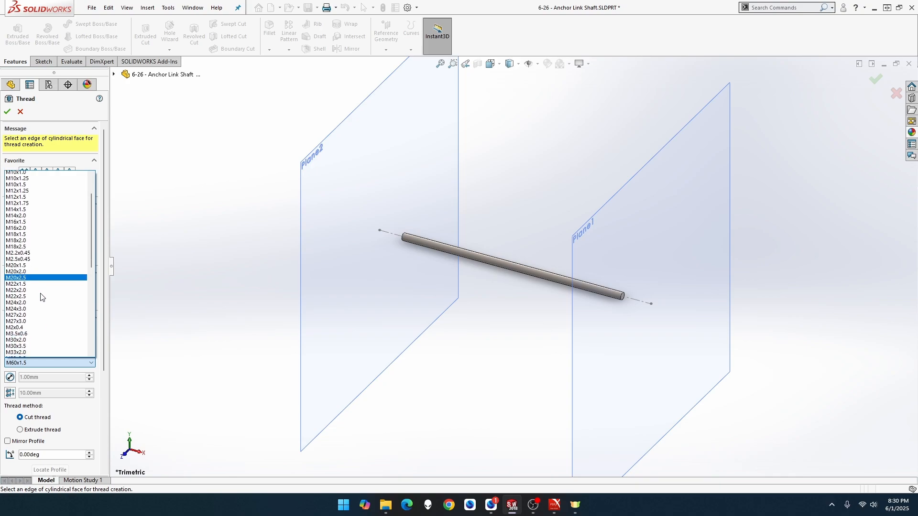
{"action": "scroll", "coordinate": [40, 297], "scroll_direction": "up", "scroll_amount": 2}
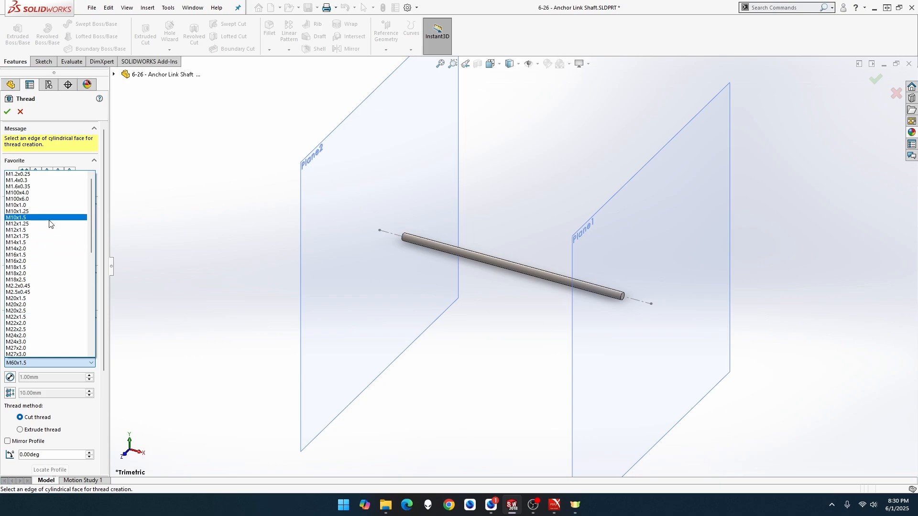
{"action": "scroll", "coordinate": [64, 286], "scroll_direction": "down", "scroll_amount": 8}
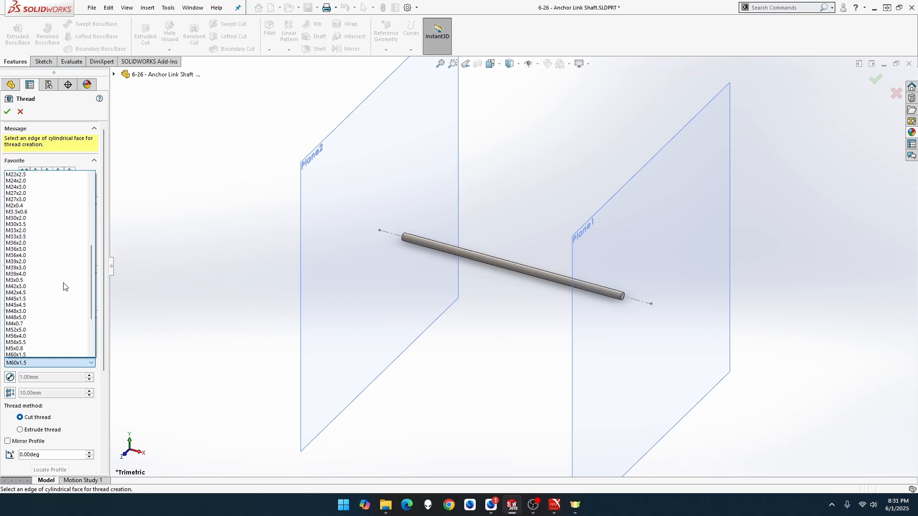
{"action": "scroll", "coordinate": [64, 287], "scroll_direction": "down", "scroll_amount": 5}
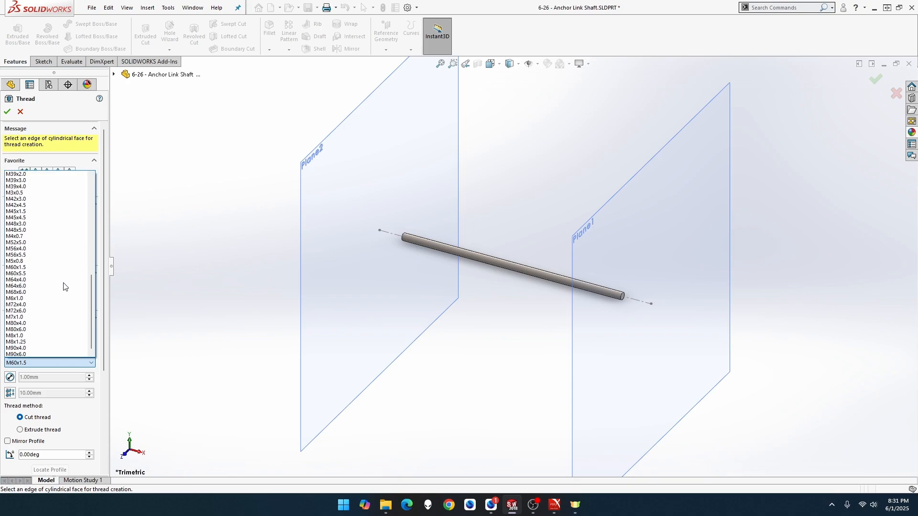
{"action": "left_click", "coordinate": [31, 299]}
{"action": "left_click", "coordinate": [429, 287]}
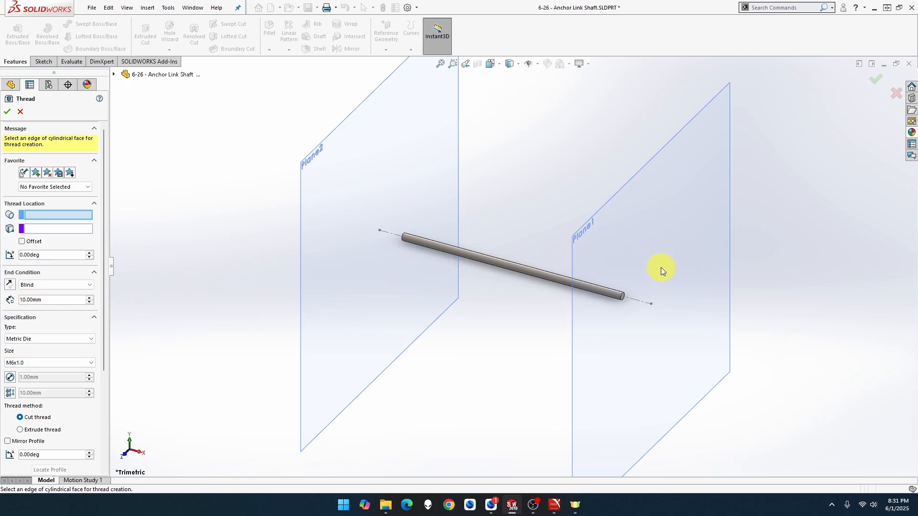
- Cut the thread from the circular edge at the shaft's positive X end with a blind depth of 10 mm
{"action": "scroll", "coordinate": [664, 289], "scroll_direction": "down", "scroll_amount": 3}
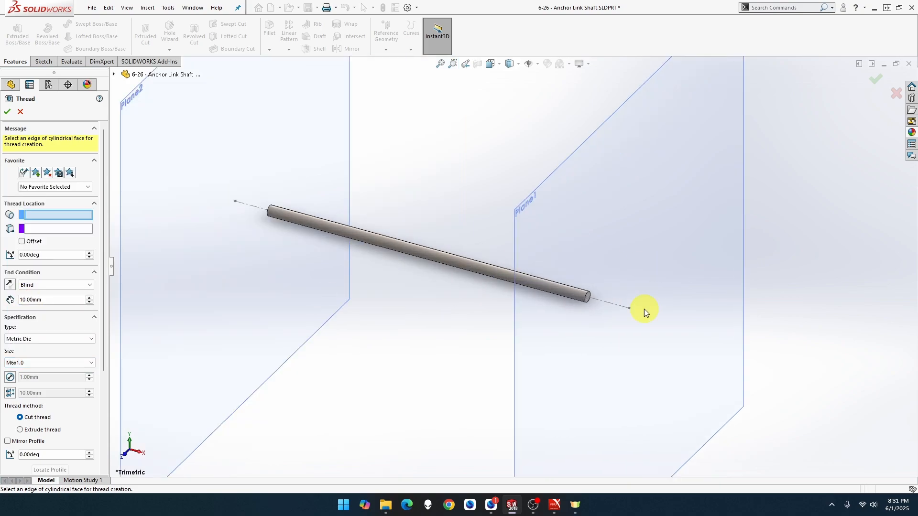
{"action": "left_click", "coordinate": [586, 303]}
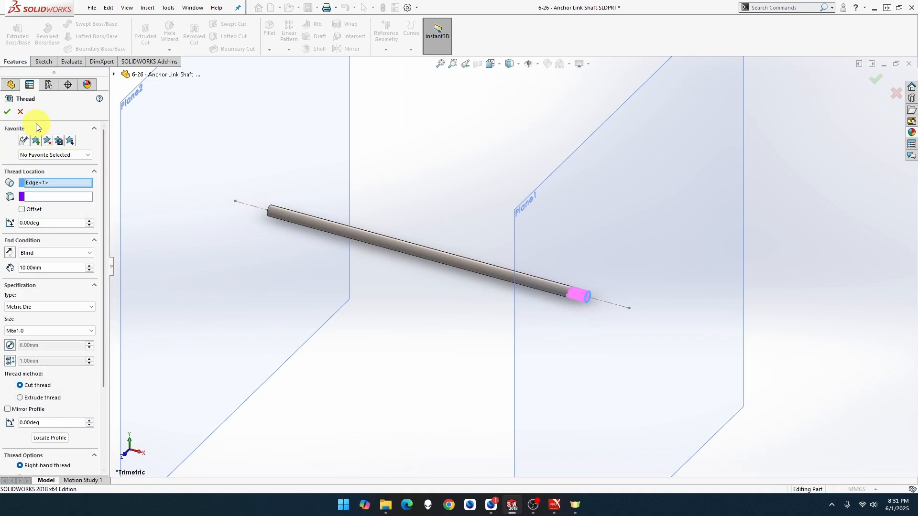
{"action": "left_click", "coordinate": [8, 111]}
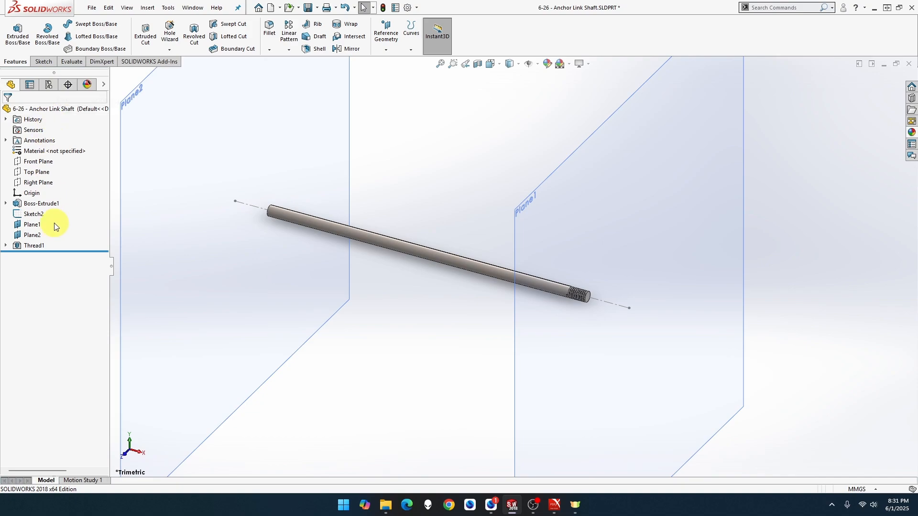
- Edit the centerline sketch and dimension its positive X endpoint 10 mm from the shaft's end edge
{"action": "left_click", "coordinate": [40, 216]}
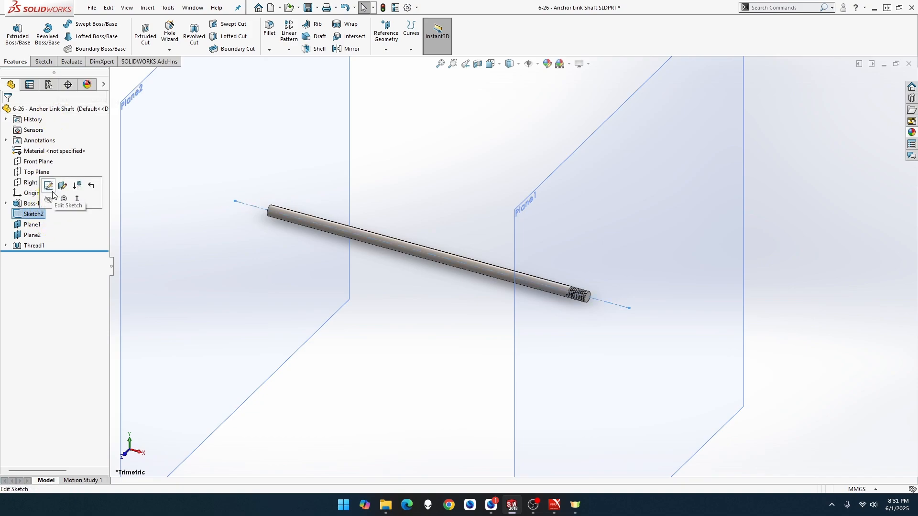
{"action": "left_click", "coordinate": [49, 185]}
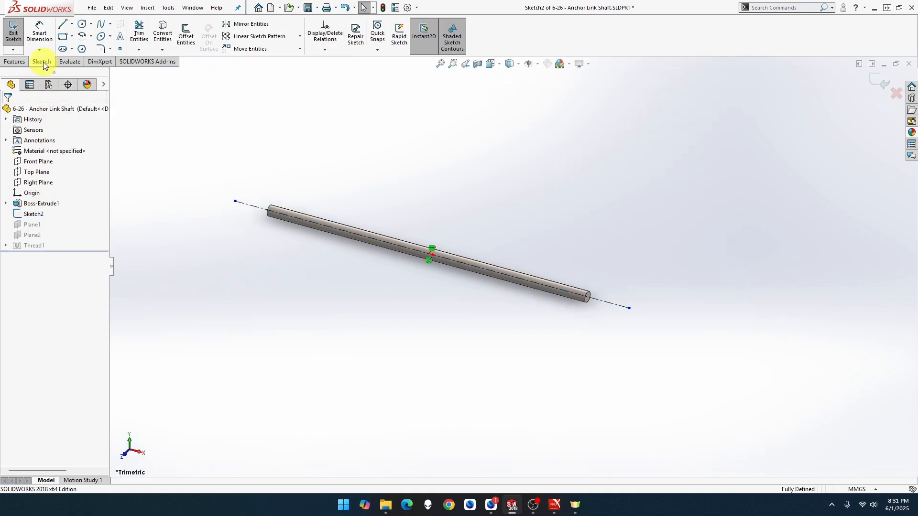
{"action": "left_click", "coordinate": [48, 34]}
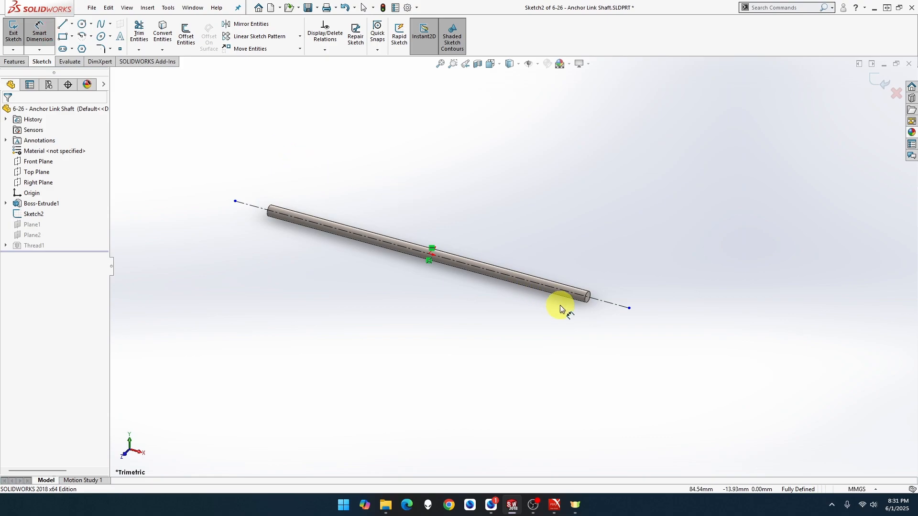
{"action": "left_click", "coordinate": [589, 304]}
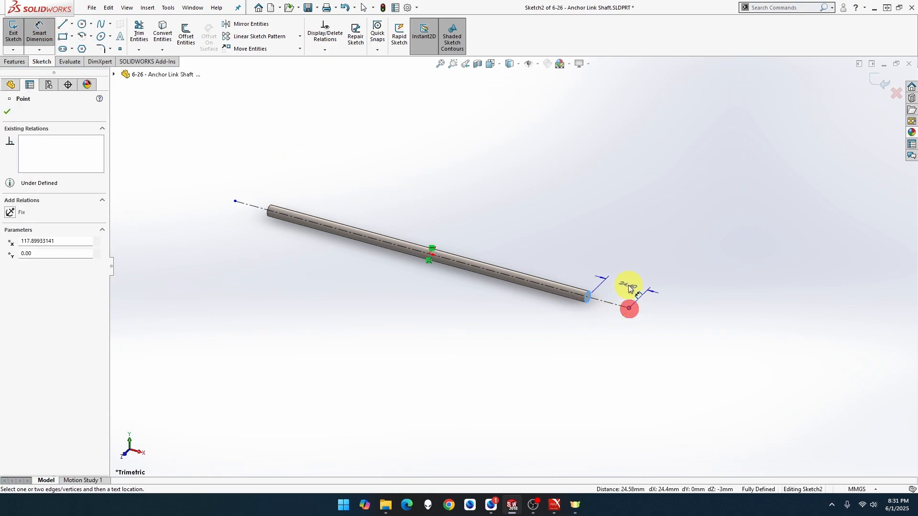
{"action": "left_click", "coordinate": [627, 285]}
{"action": "type", "text": "10"}
{"action": "key", "text": "Return"}
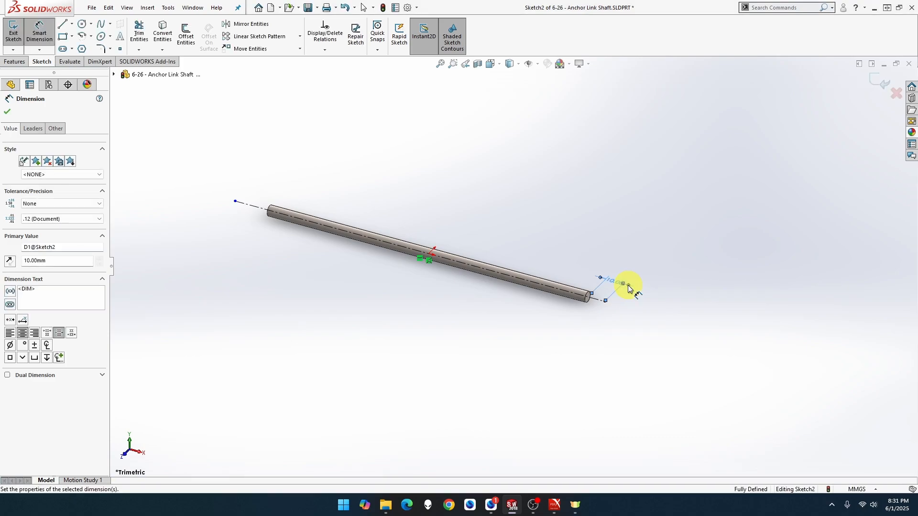
- Dimension the centerline's opposite endpoint 10 mm from its nearest shaft end and close the sketch
{"action": "left_click", "coordinate": [236, 200]}
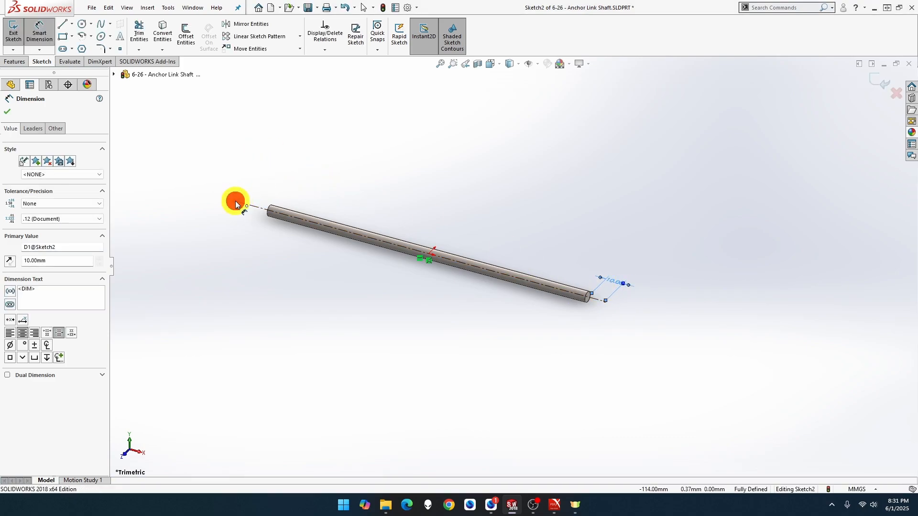
{"action": "left_click", "coordinate": [269, 210]}
{"action": "left_click", "coordinate": [269, 191]}
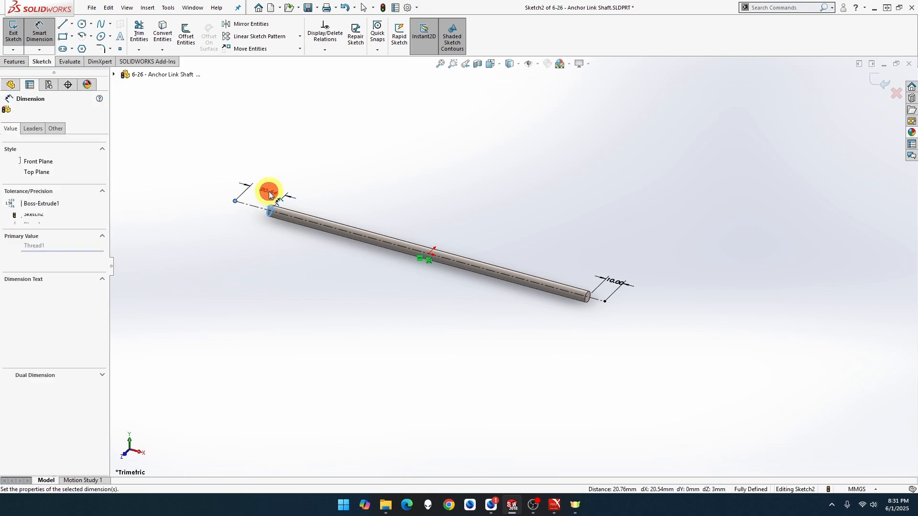
{"action": "key", "text": "Return"}
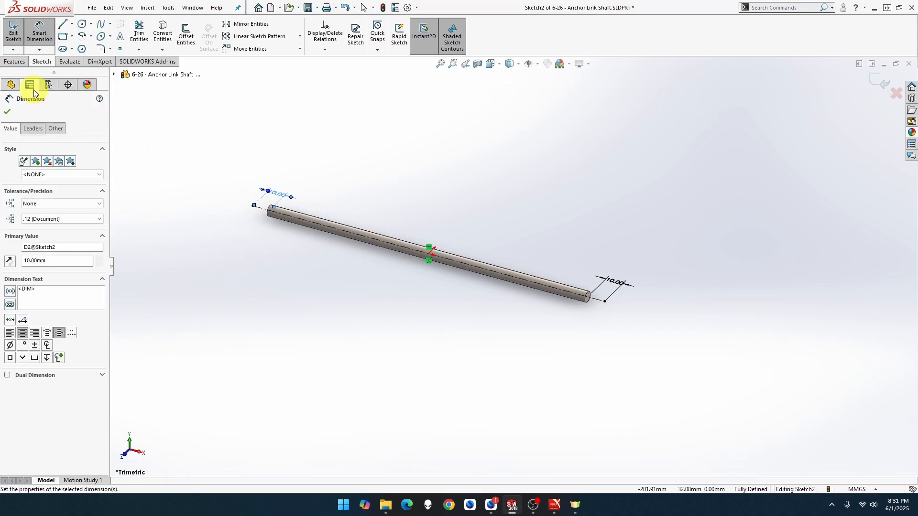
{"action": "left_click", "coordinate": [20, 40]}
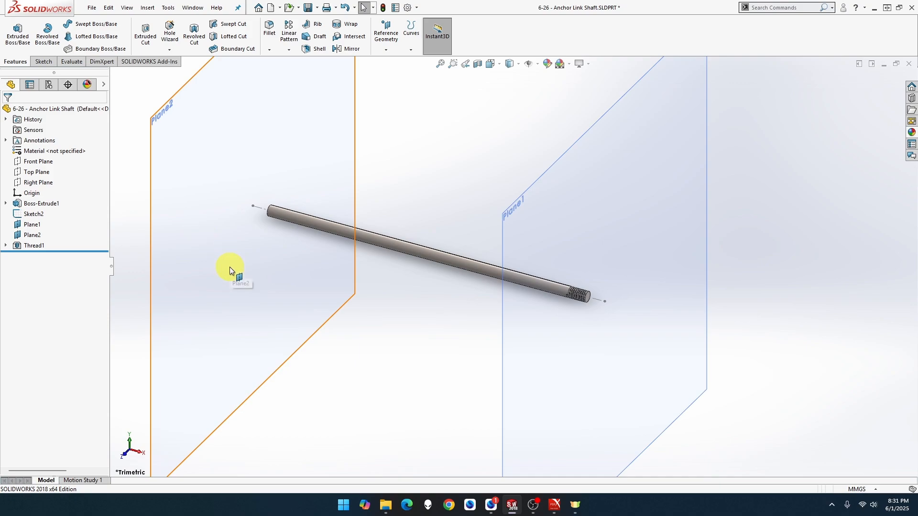
- Open the thread feature at the shaft's positive X end for editing
{"action": "left_click", "coordinate": [42, 249]}
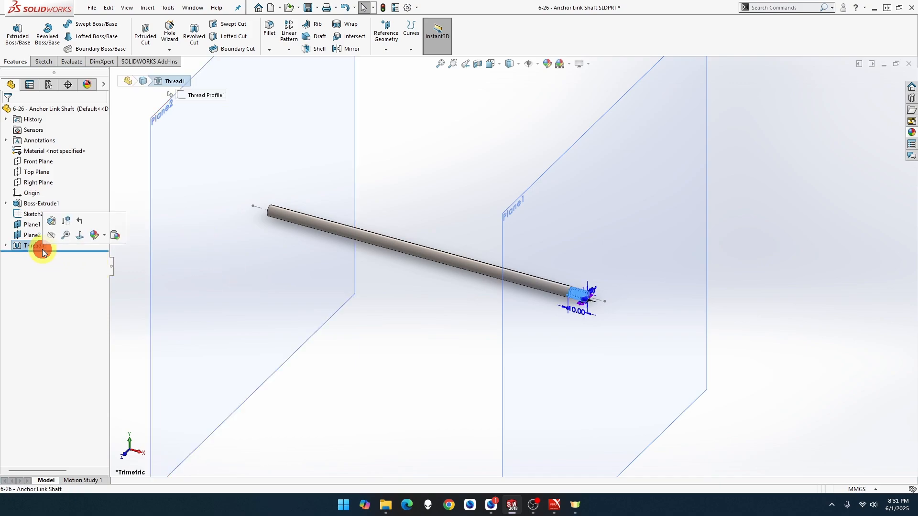
{"action": "left_click", "coordinate": [53, 222]}
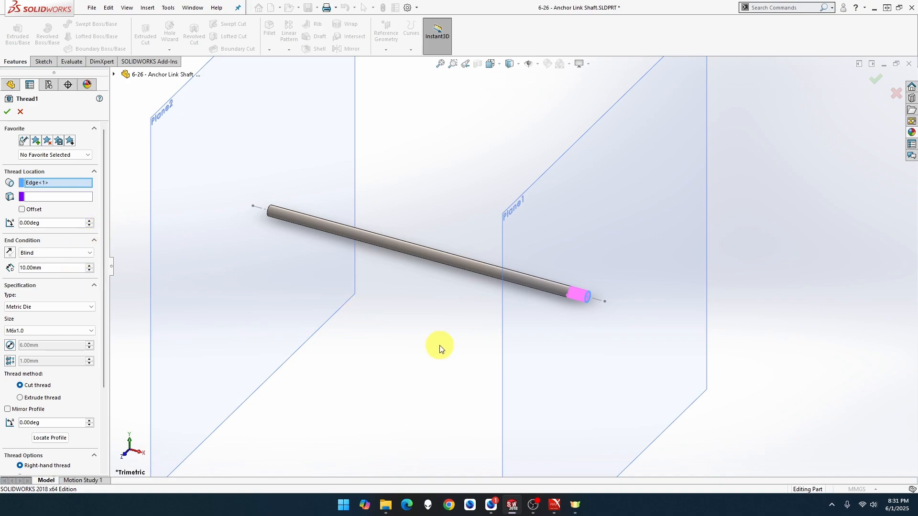
{"action": "middle_click_drag", "start_coordinate": [437, 348], "coordinate": [467, 352]}
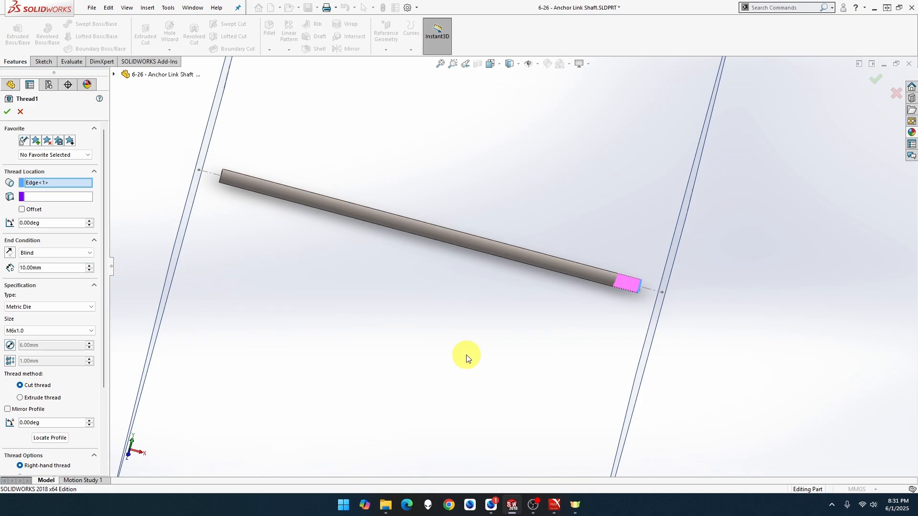
- Try blind thread depths of 20, 16, 5 and 1 mm for the thread at the shaft's positive X end
{"action": "left_click", "coordinate": [89, 267]}
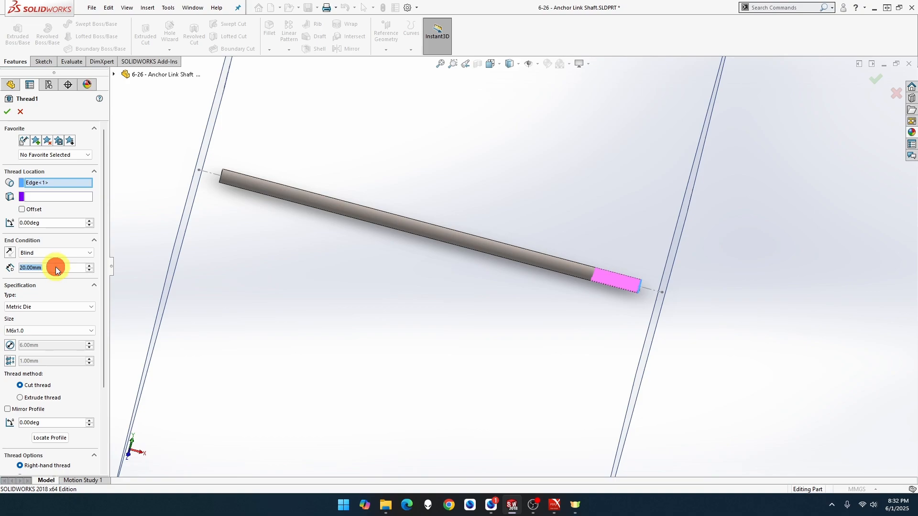
{"action": "type", "text": "16"}
{"action": "key", "text": "Return"}
{"action": "type", "text": "5"}
{"action": "key", "text": "Return"}
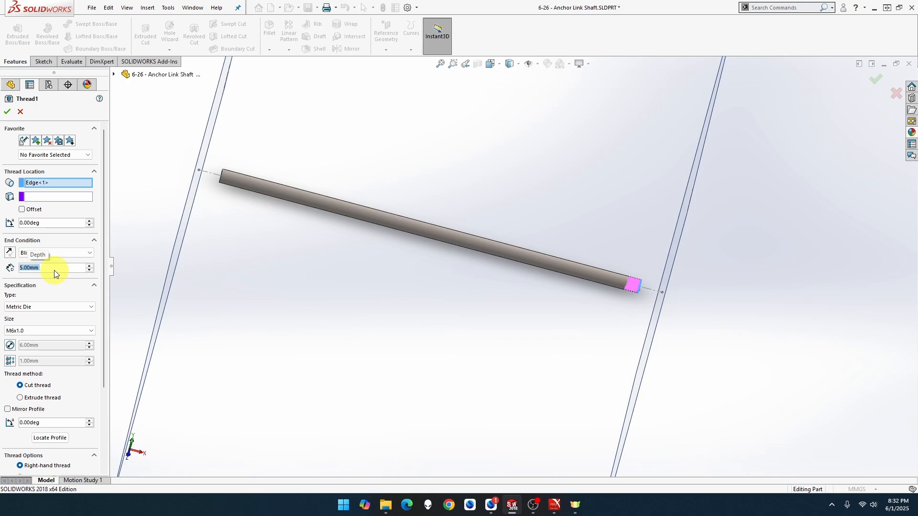
{"action": "type", "text": "1"}
{"action": "key", "text": "Return"}
{"action": "type", "text": "1"}
{"action": "key", "text": "BackSpace"}
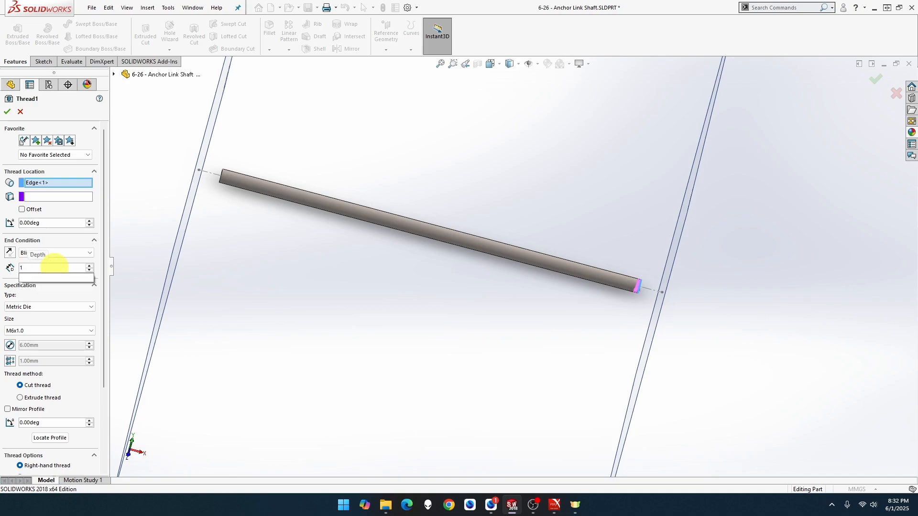
- Set the thread depth to 26 mm, use Plane1 as the optional start location, and accept the thread edit
{"action": "type", "text": "26"}
{"action": "key", "text": "Return"}
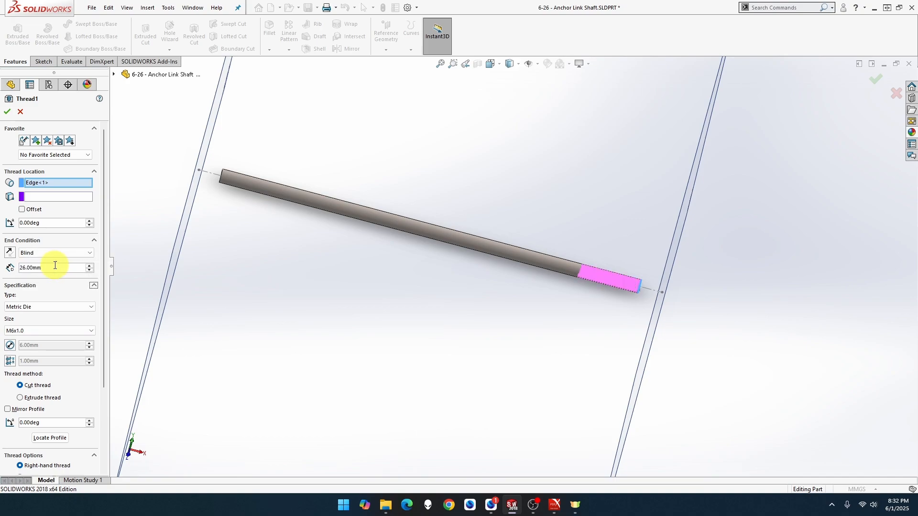
{"action": "left_click", "coordinate": [62, 196]}
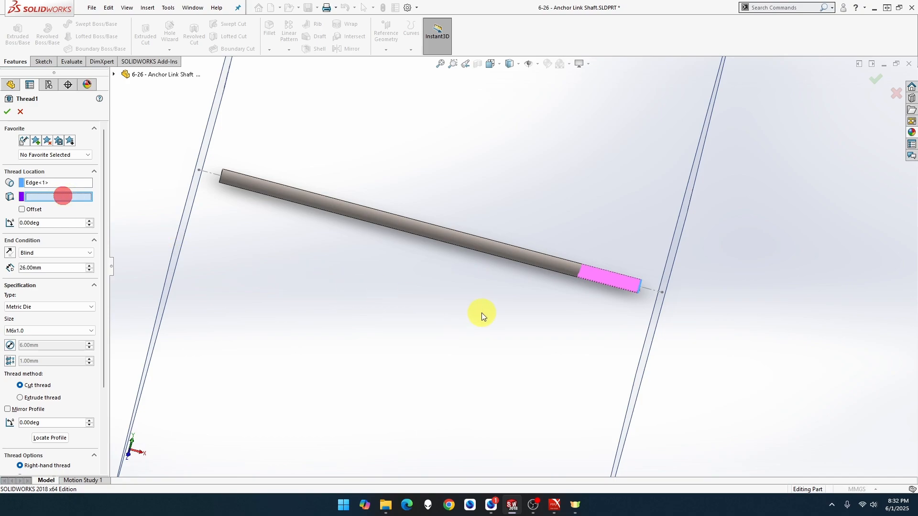
{"action": "left_click", "coordinate": [658, 316]}
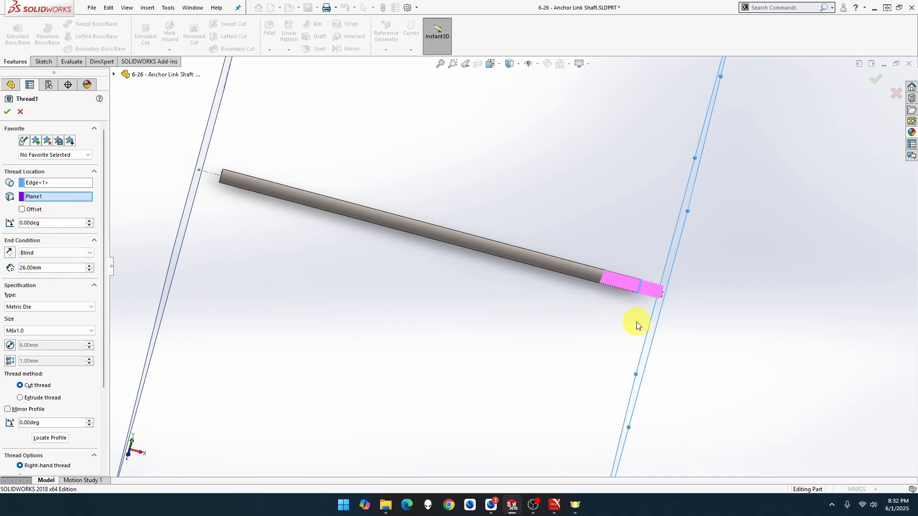
{"action": "left_click", "coordinate": [639, 288]}
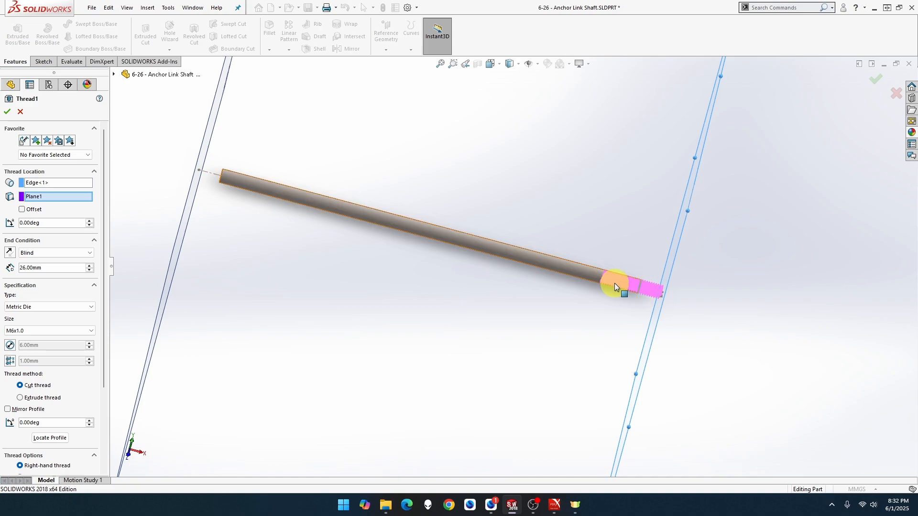
{"action": "left_click", "coordinate": [7, 112]}
- Hide Plane1 beyond the threaded end of the shaft
{"action": "scroll", "coordinate": [571, 291], "scroll_direction": "down", "scroll_amount": 3}
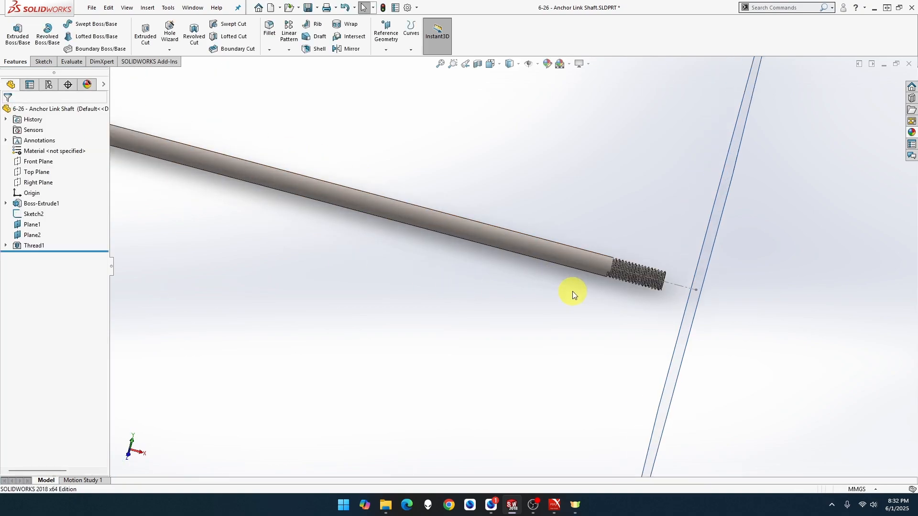
{"action": "middle_click_drag", "start_coordinate": [647, 271], "coordinate": [618, 277]}
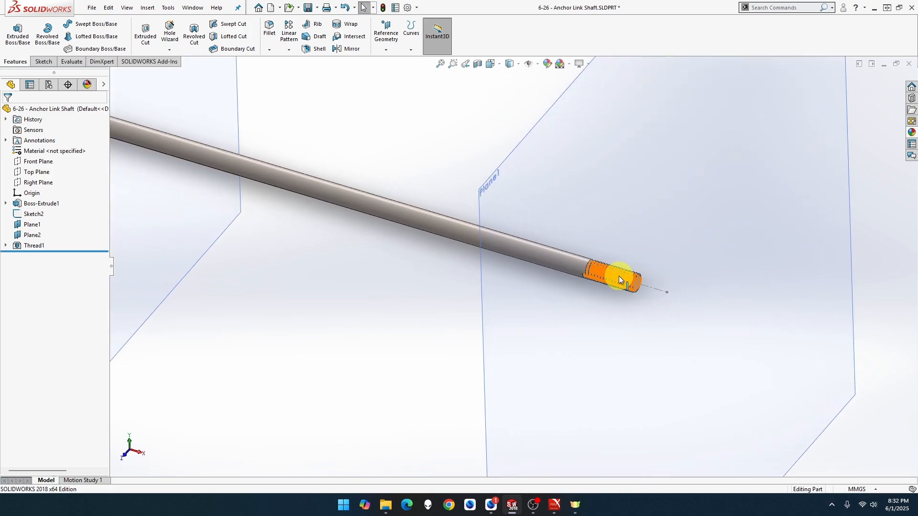
{"action": "right_click", "coordinate": [598, 198]}
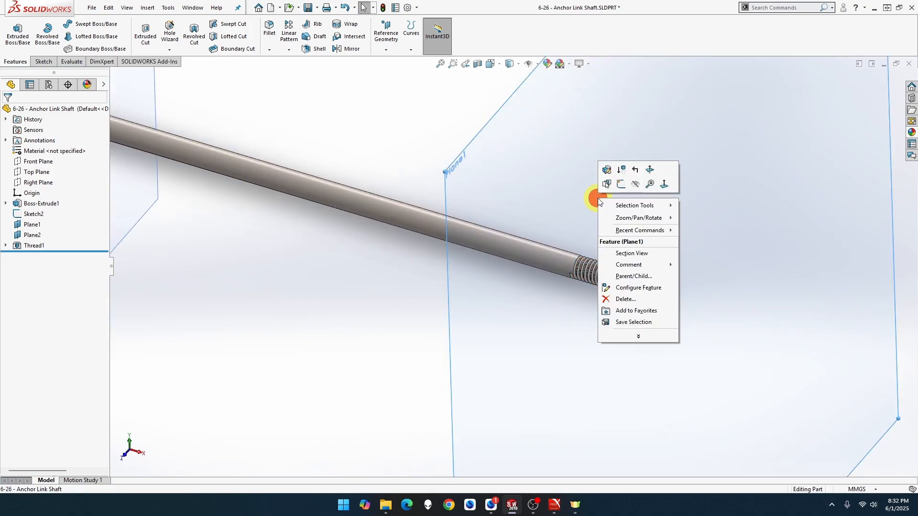
{"action": "left_click", "coordinate": [636, 185]}
{"action": "scroll", "coordinate": [652, 280], "scroll_direction": "down", "scroll_amount": 4}
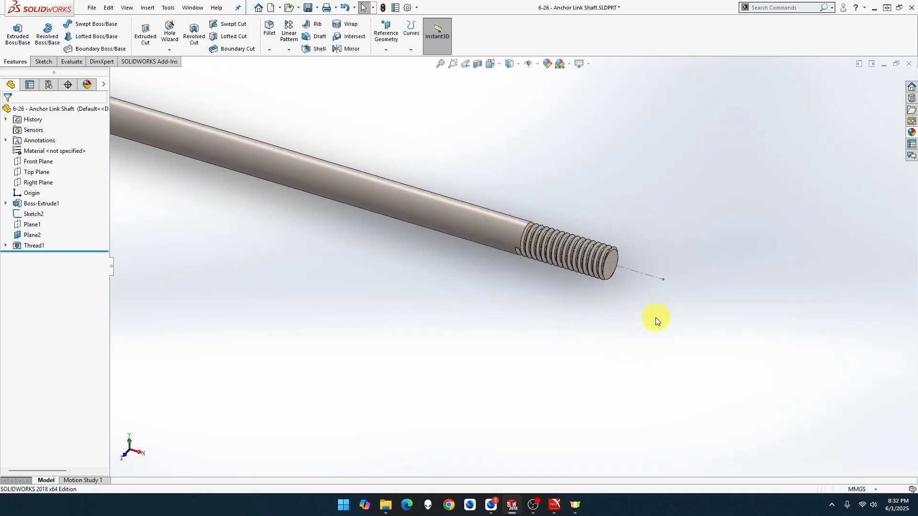
{"action": "scroll", "coordinate": [609, 314], "scroll_direction": "down", "scroll_amount": 3}
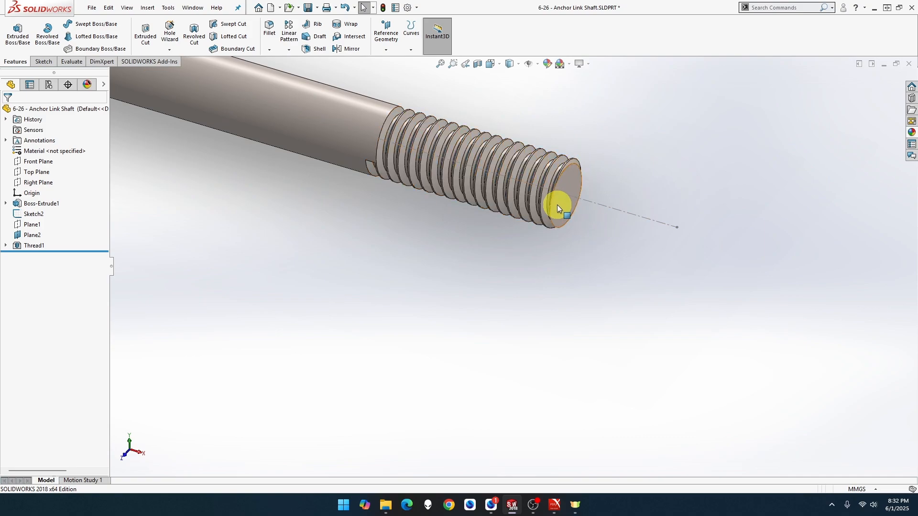
{"action": "scroll", "coordinate": [546, 225], "scroll_direction": "up", "scroll_amount": 5}
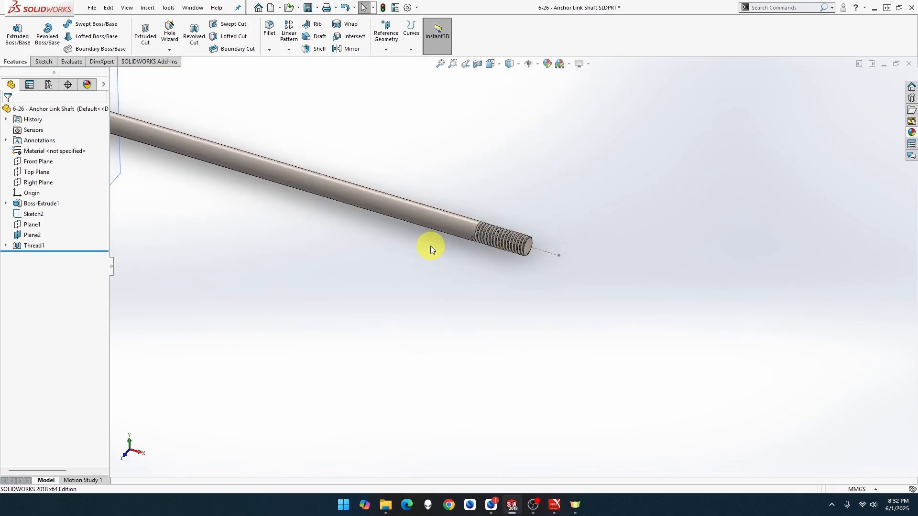
{"action": "scroll", "coordinate": [431, 245], "scroll_direction": "up", "scroll_amount": 3}
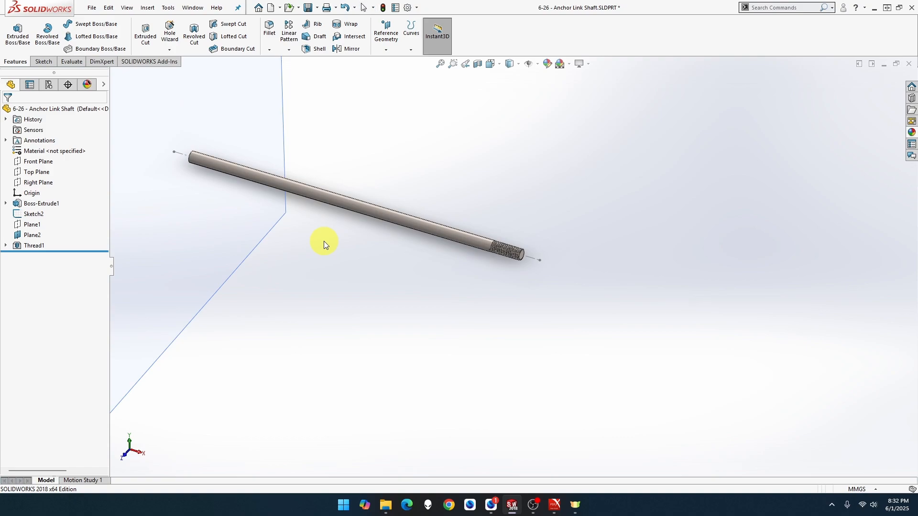
- Cut an M6x1.0 Metric Die thread 26 mm deep on the shaft's unthreaded end, using Plane2 as start location
{"action": "middle_click_drag", "start_coordinate": [323, 241], "coordinate": [398, 268]}
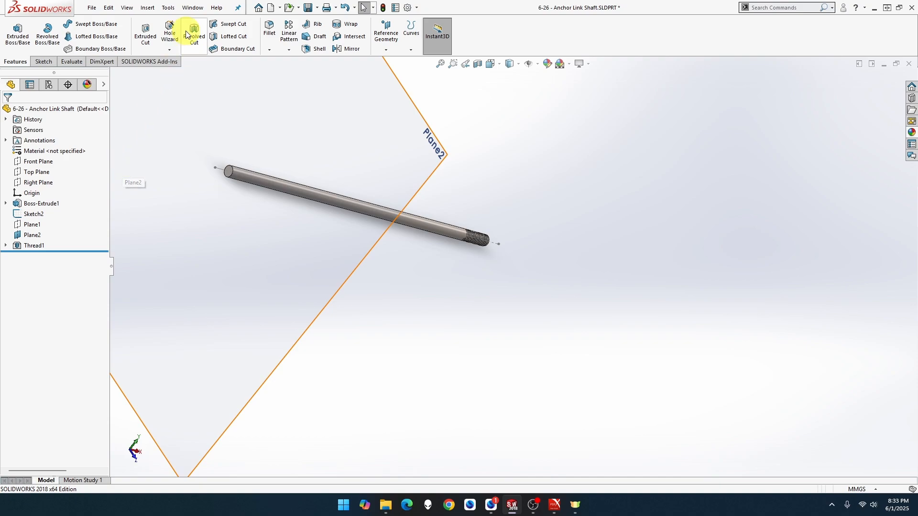
{"action": "left_click", "coordinate": [172, 48]}
{"action": "left_click", "coordinate": [195, 87]}
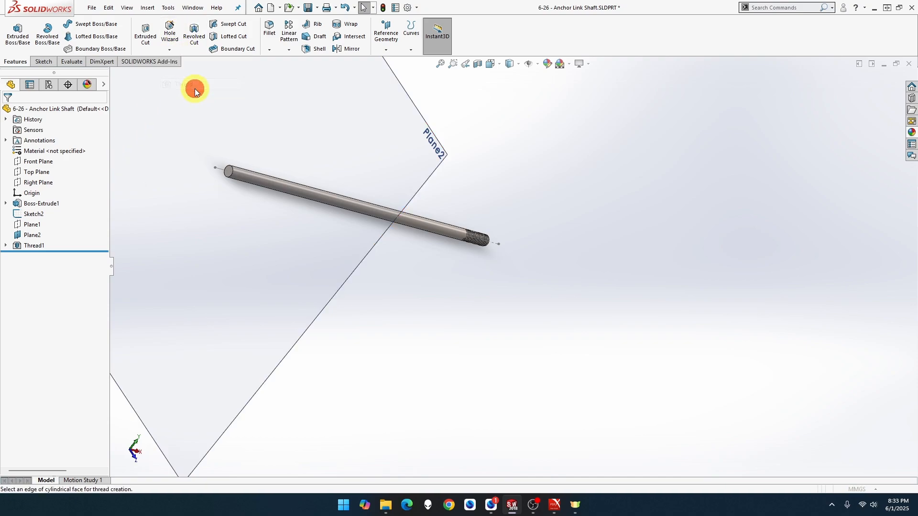
{"action": "left_click", "coordinate": [232, 172]}
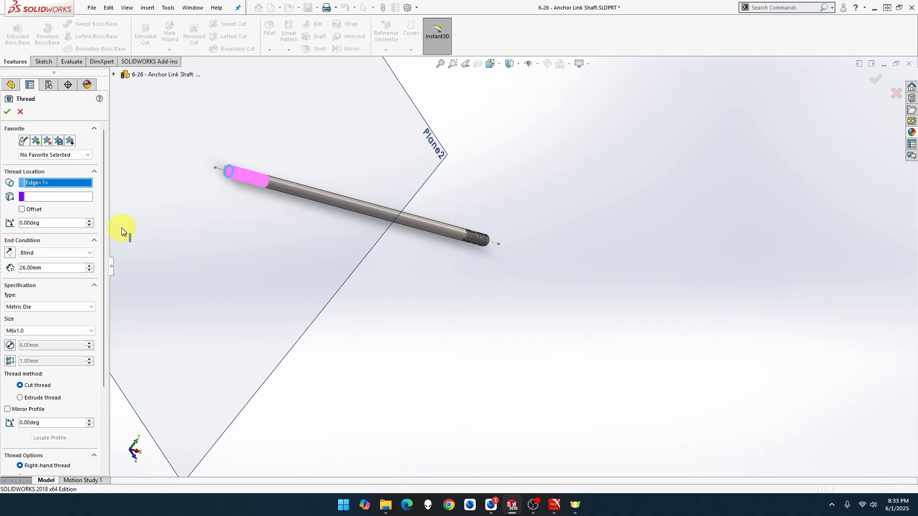
{"action": "left_click", "coordinate": [86, 200]}
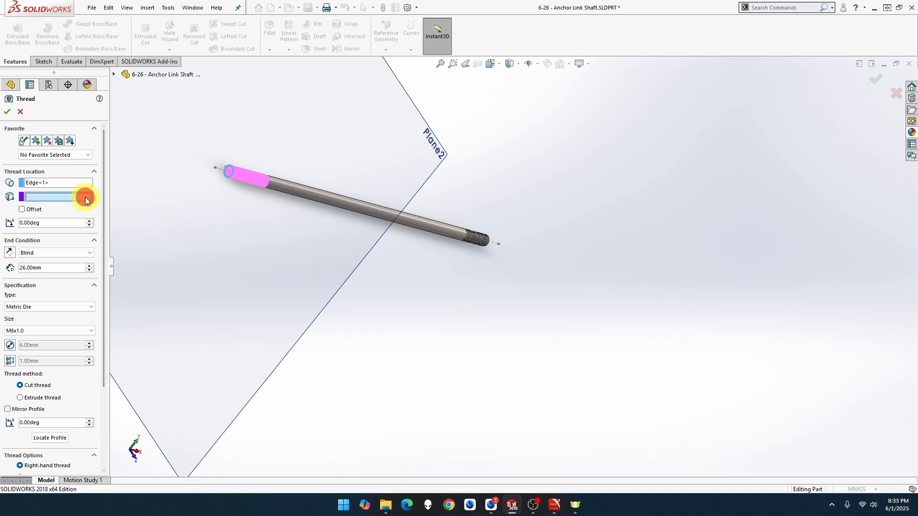
{"action": "left_click", "coordinate": [180, 219]}
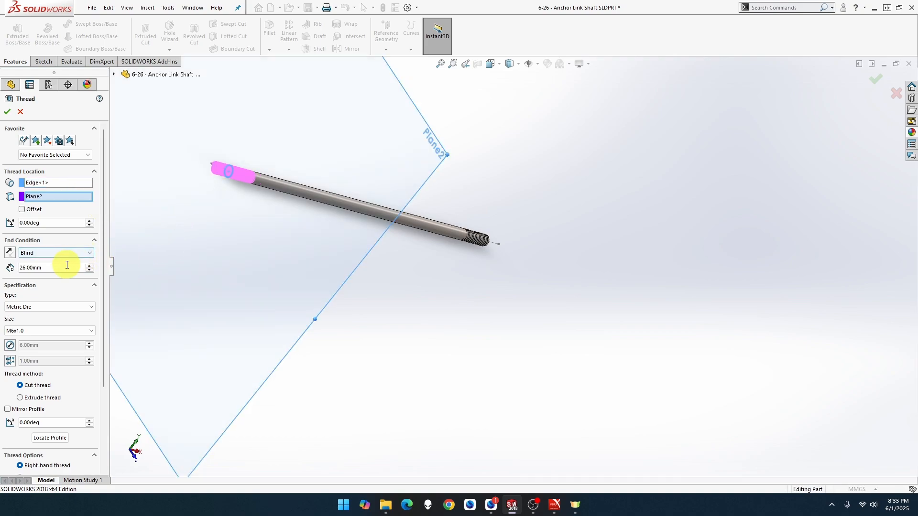
{"action": "left_click", "coordinate": [7, 111]}
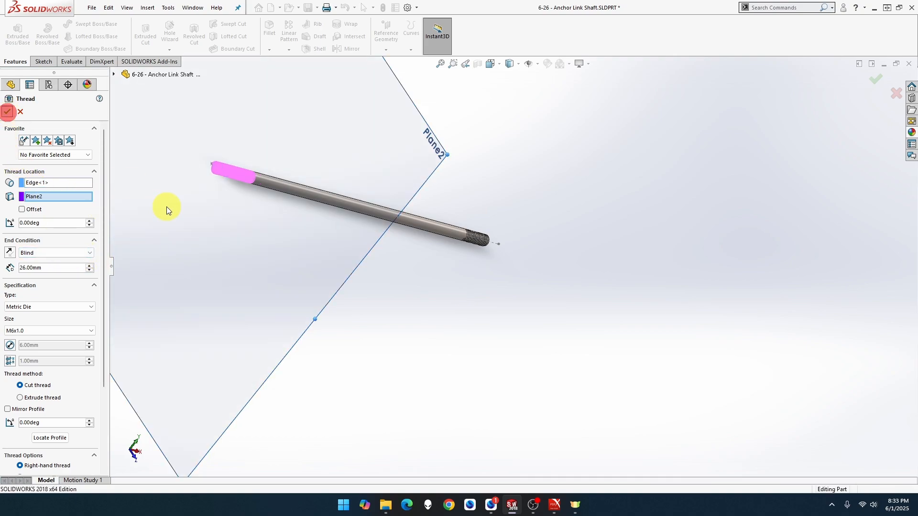
- Hide Plane2 and the centerline sketch so that only the shaft is displayed
{"action": "right_click", "coordinate": [208, 226]}
{"action": "left_click", "coordinate": [247, 210]}
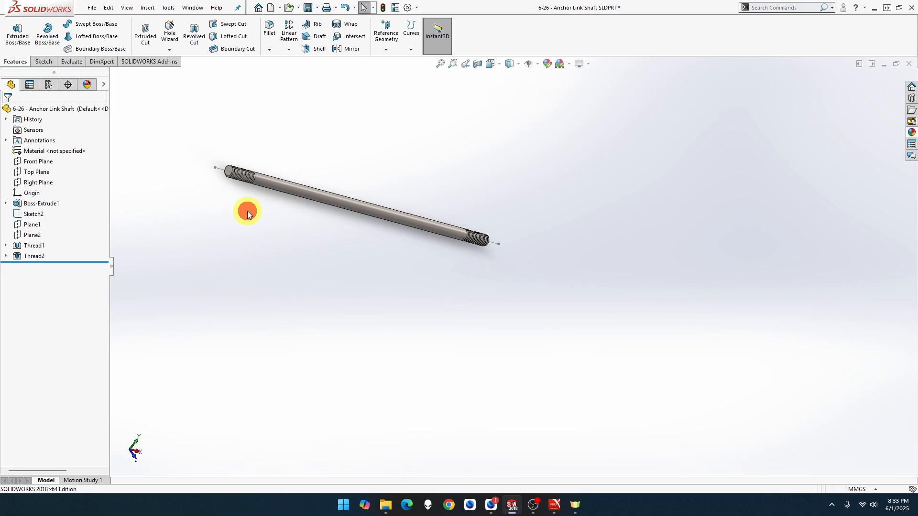
{"action": "right_click", "coordinate": [219, 168]}
{"action": "right_click", "coordinate": [222, 170]}
{"action": "left_click", "coordinate": [245, 156]}
{"action": "left_click", "coordinate": [425, 59]}
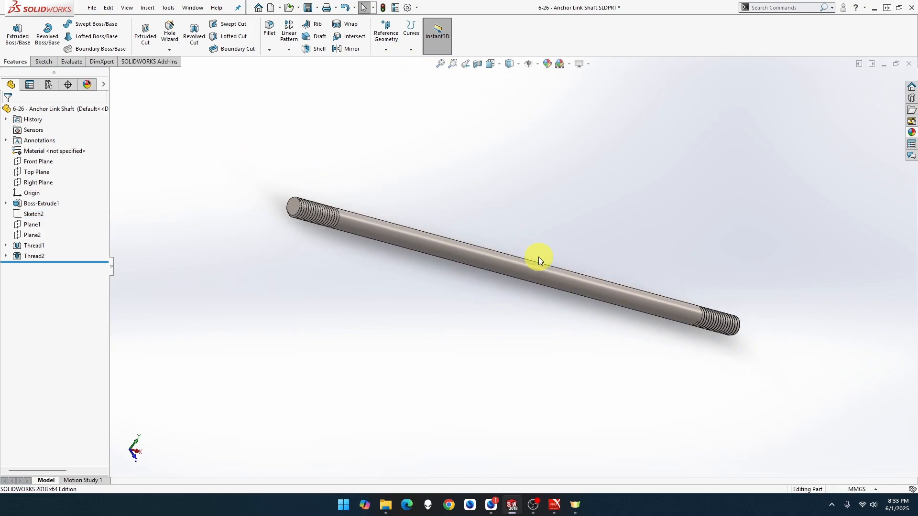
- Clear any selection and save the 6-26 Anchor Link Shaft part
{"action": "scroll", "coordinate": [559, 288], "scroll_direction": "down", "scroll_amount": 2}
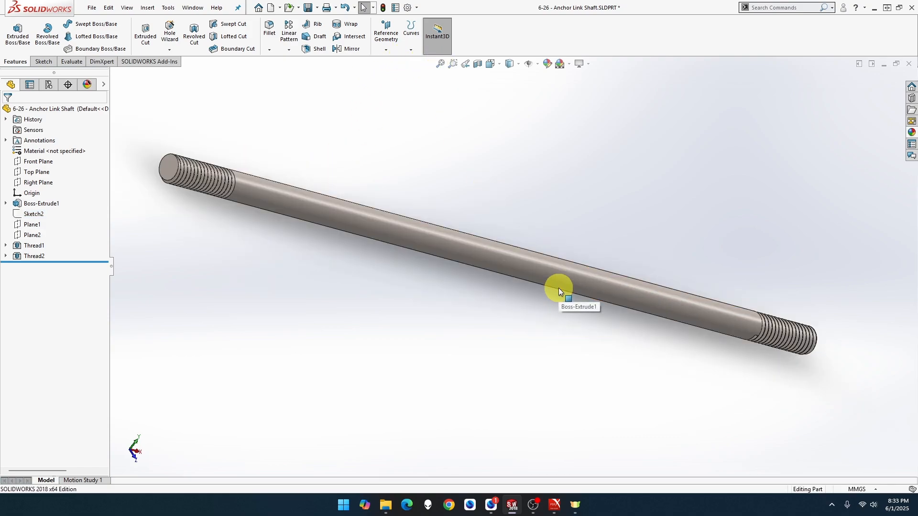
{"action": "left_click", "coordinate": [578, 223]}
{"action": "key", "text": "ctrl+s"}
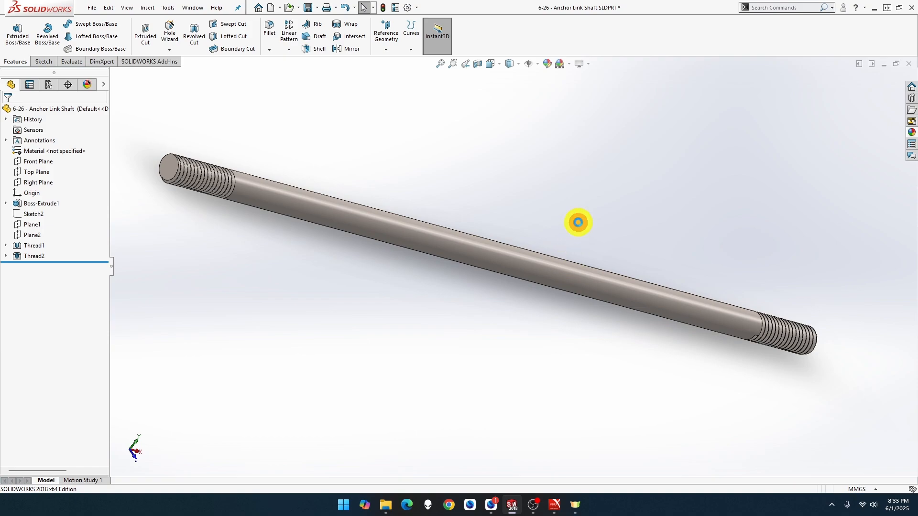